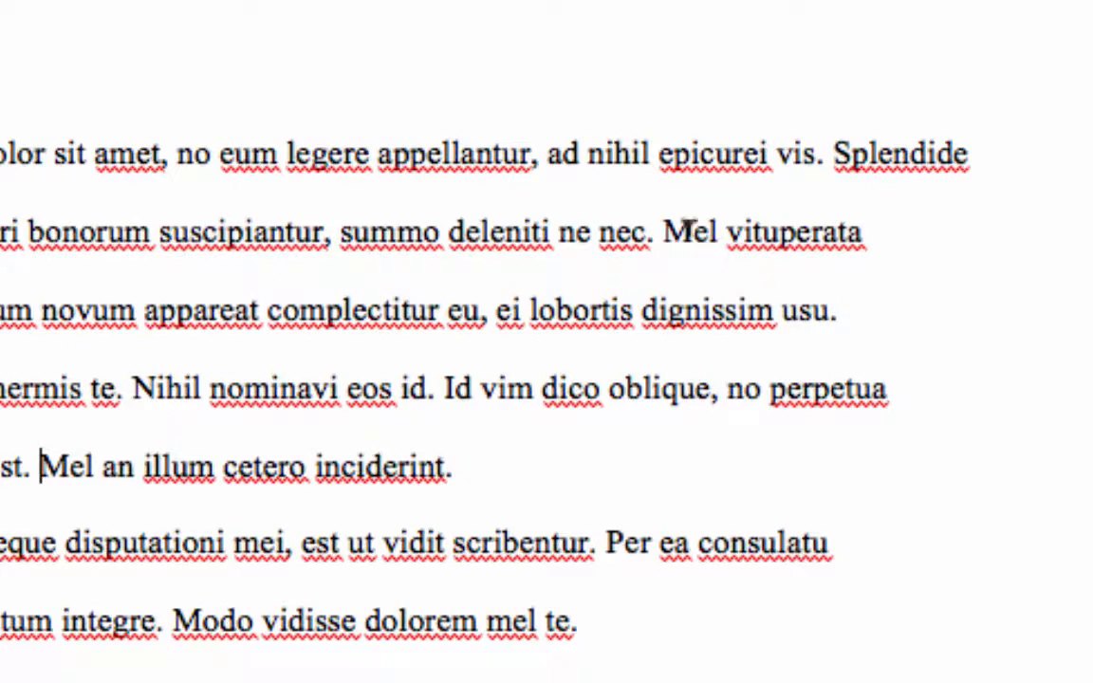
Enclose the passage from "Mel vituperata" through "dignissim usu." in the first paragraph in quotation marks
{"action": "type", "text": "\""}
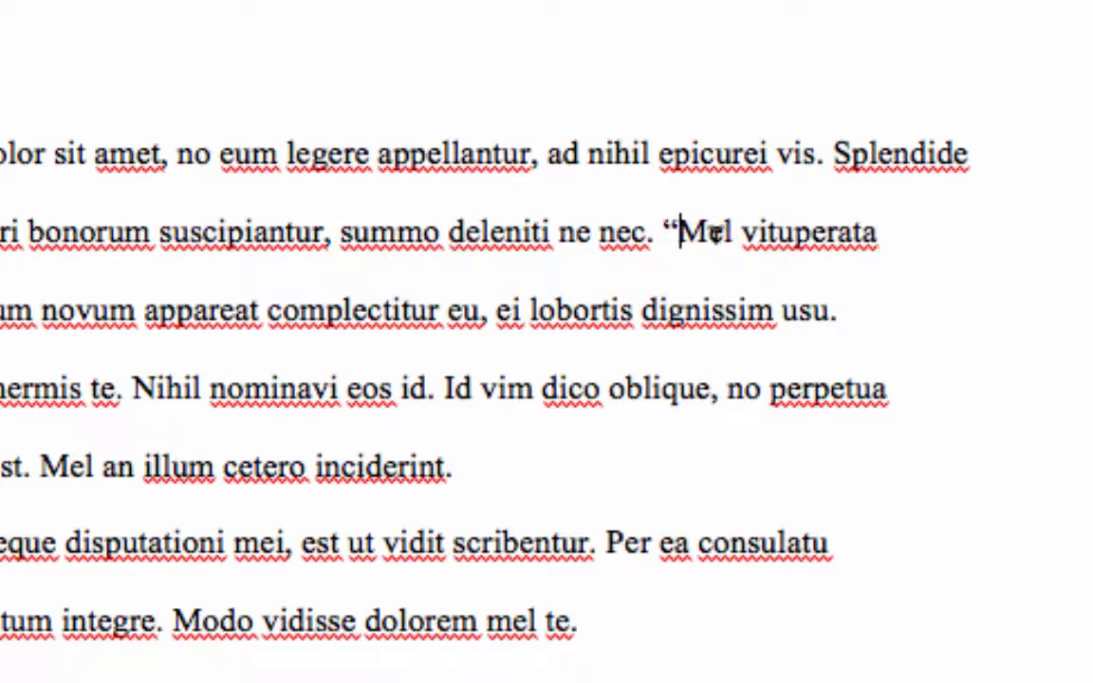
{"action": "left_click", "coordinate": [840, 310]}
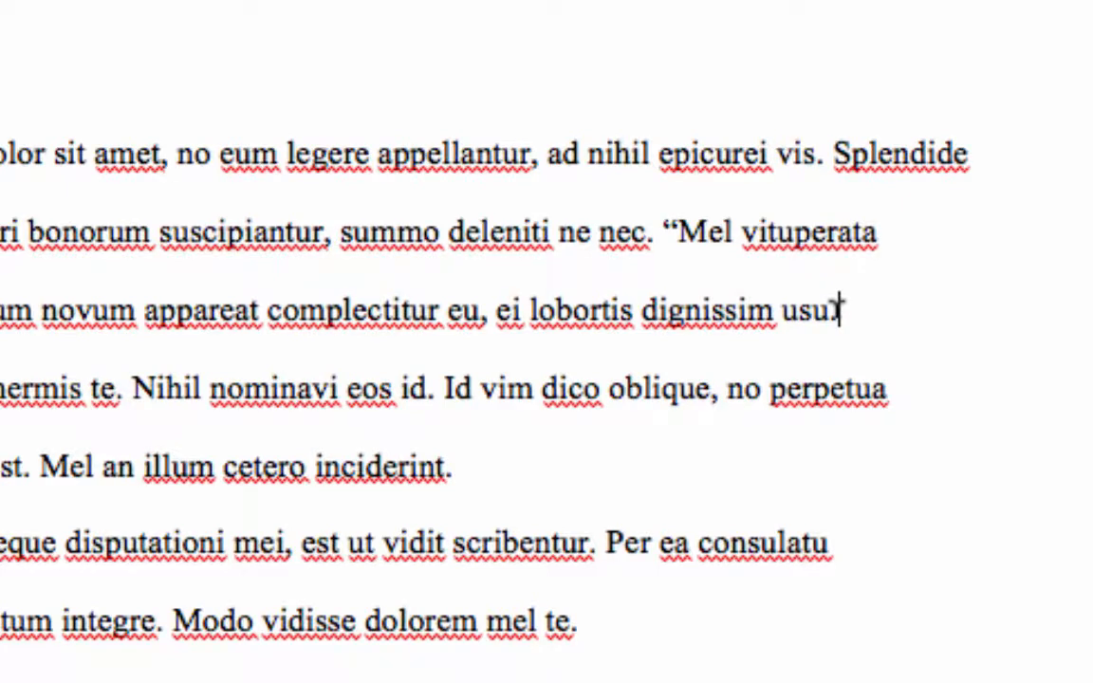
{"action": "type", "text": "\""}
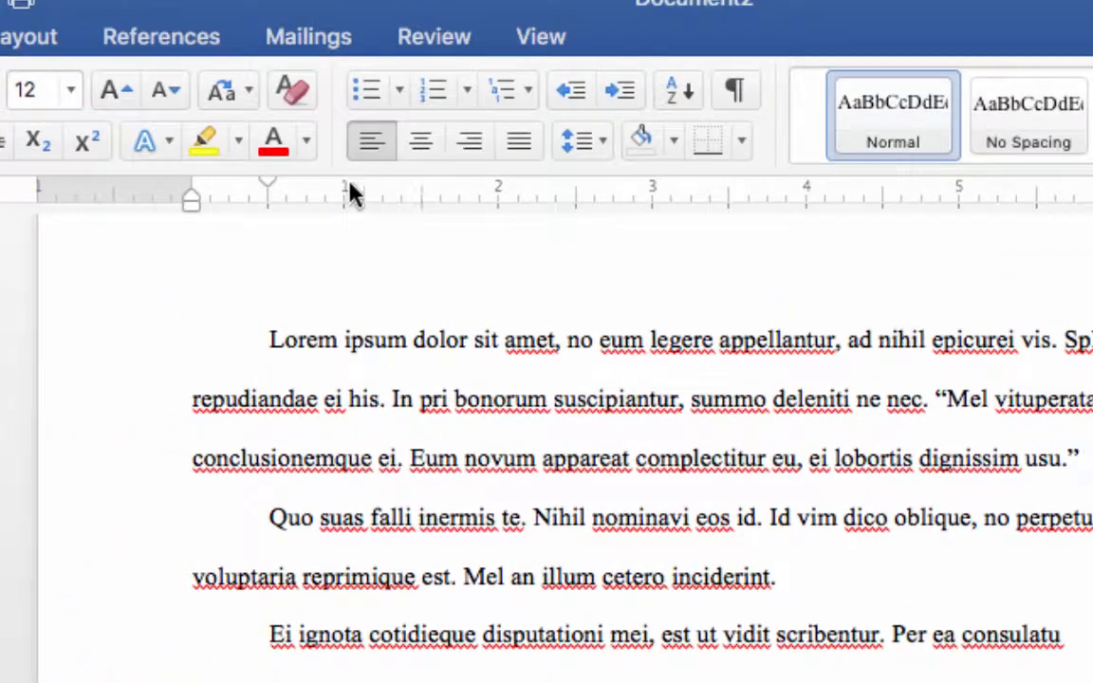
Set the document's citation style to MLA Seventh Edition
{"action": "left_click", "coordinate": [186, 43]}
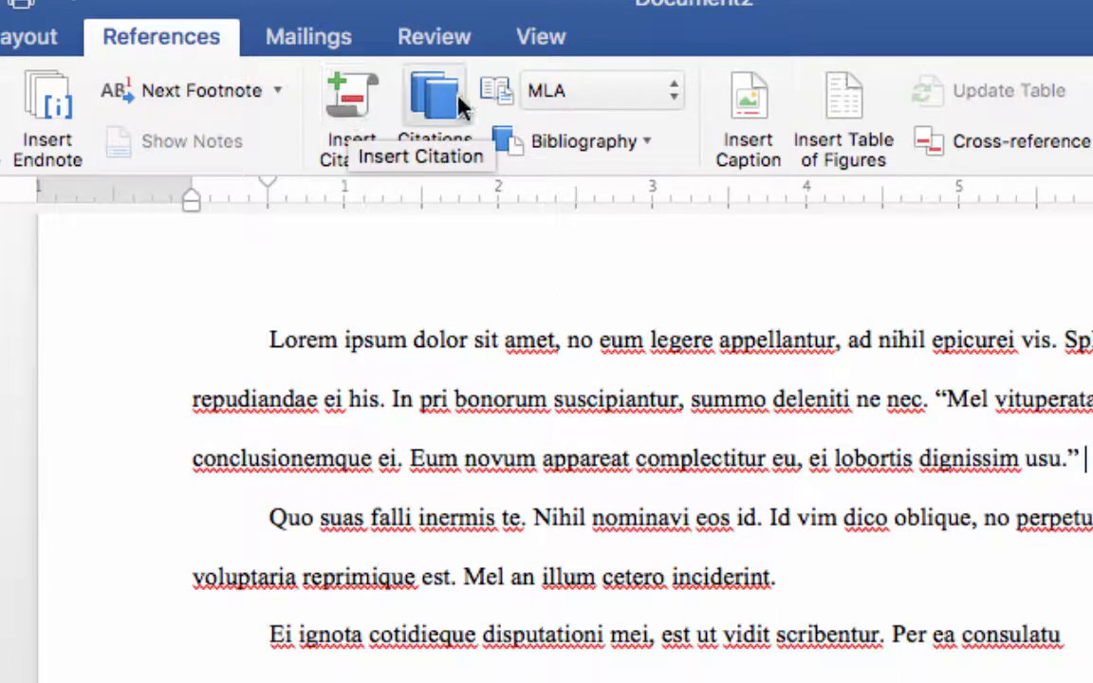
{"action": "left_click", "coordinate": [626, 95]}
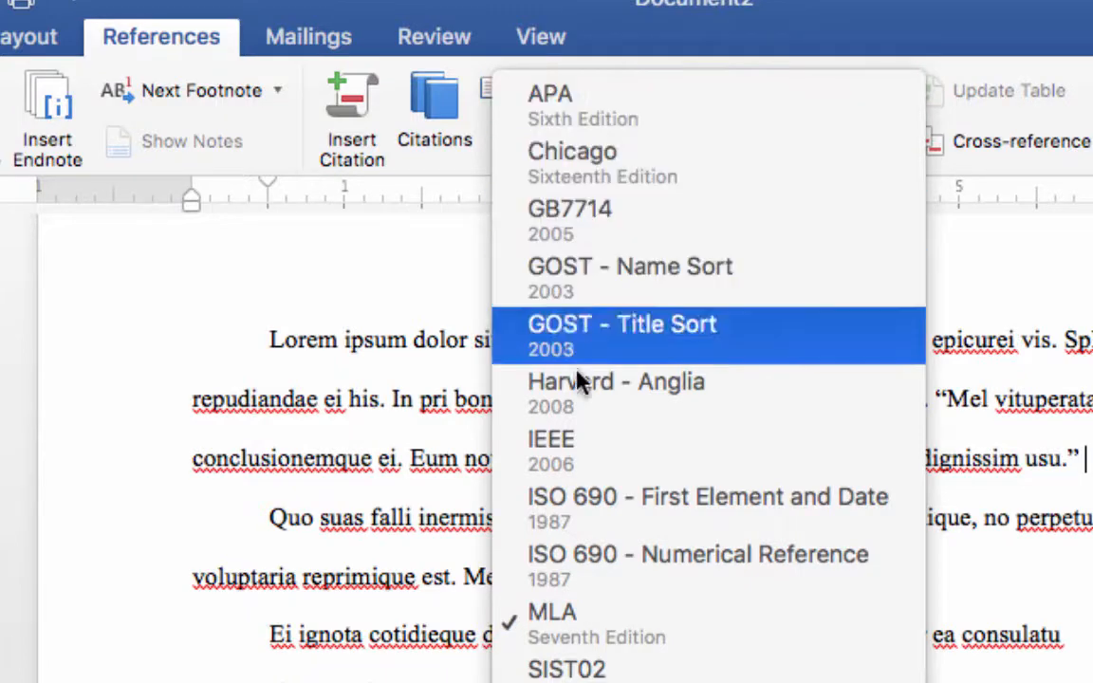
{"action": "left_click", "coordinate": [554, 638]}
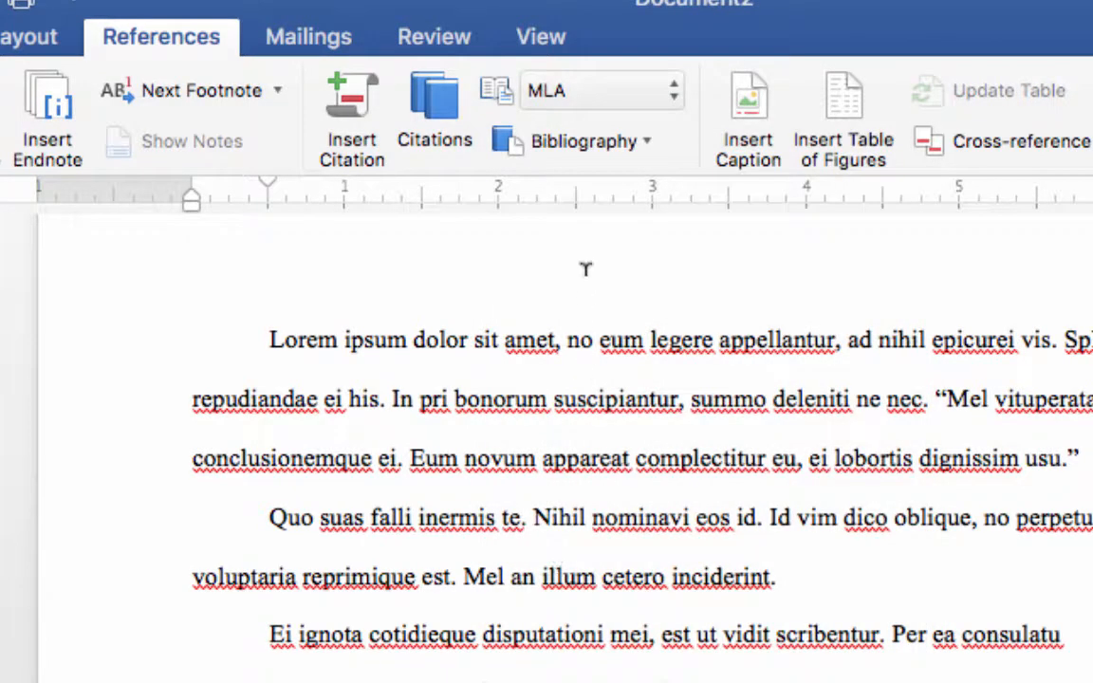
Start a citation after the quotation with a new Book source, entering the author's name and the title Assignments Matter
{"action": "left_click", "coordinate": [347, 107]}
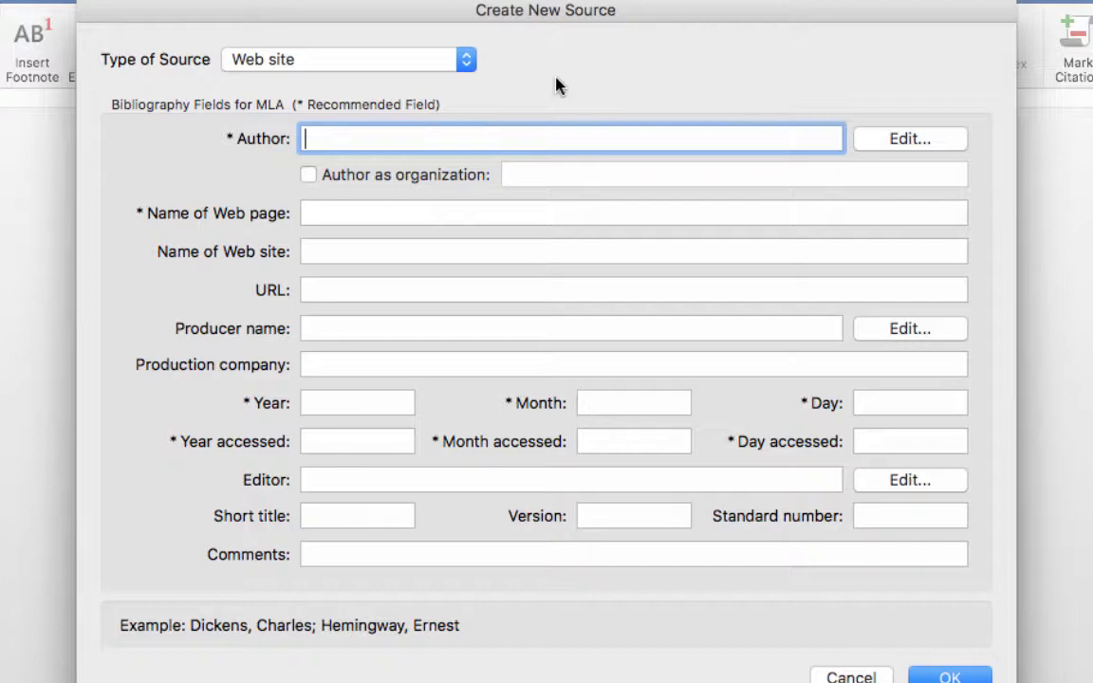
{"action": "left_click", "coordinate": [394, 63]}
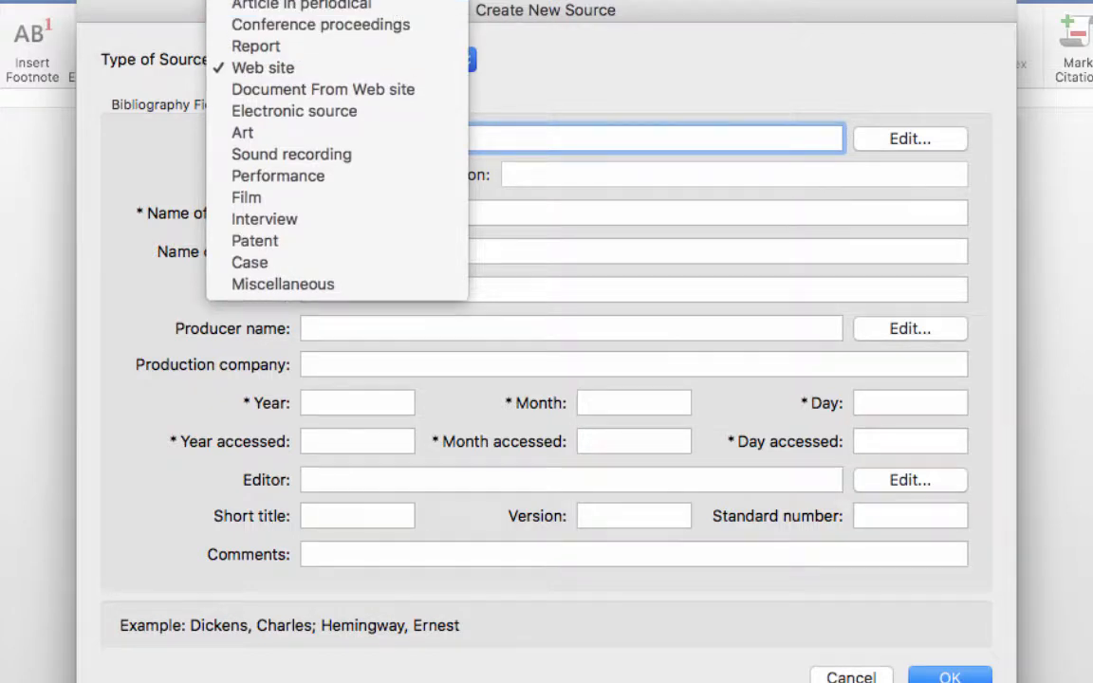
{"action": "left_click", "coordinate": [398, 7]}
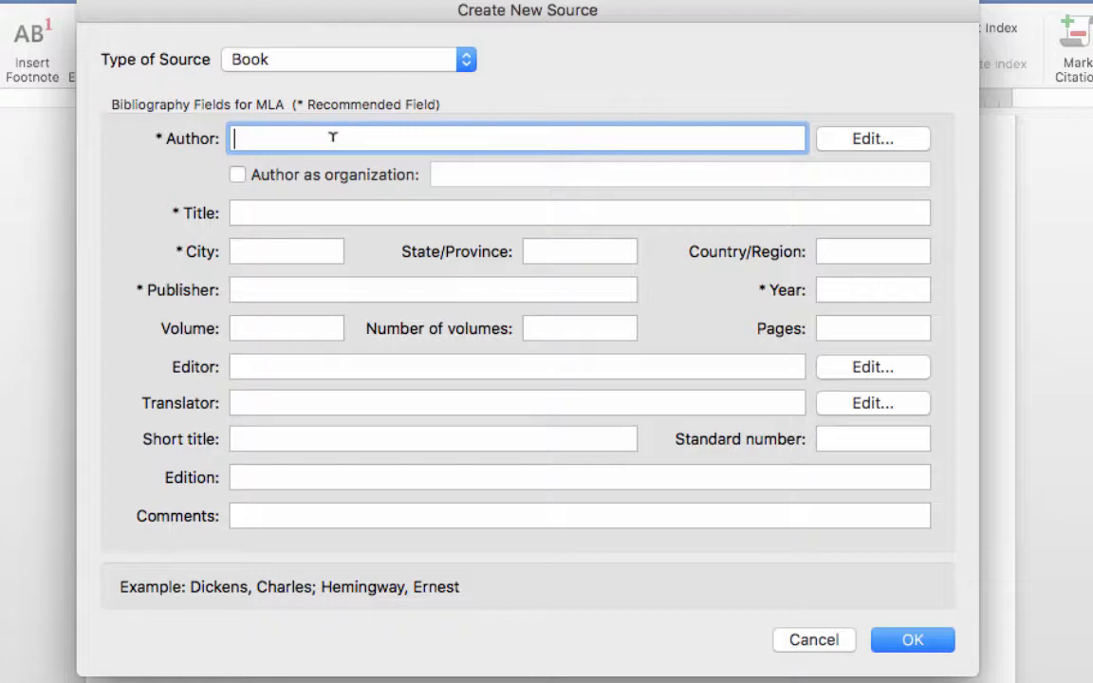
{"action": "type", "text": "Dougherty"}
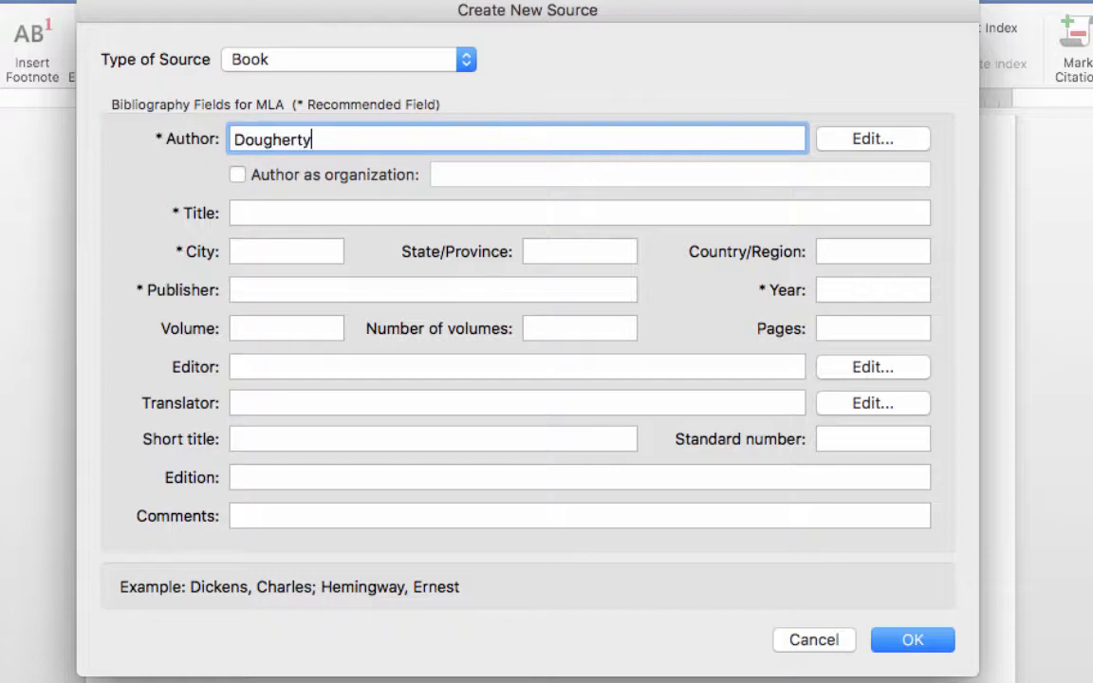
{"action": "type", "text": ", Eleanor"}
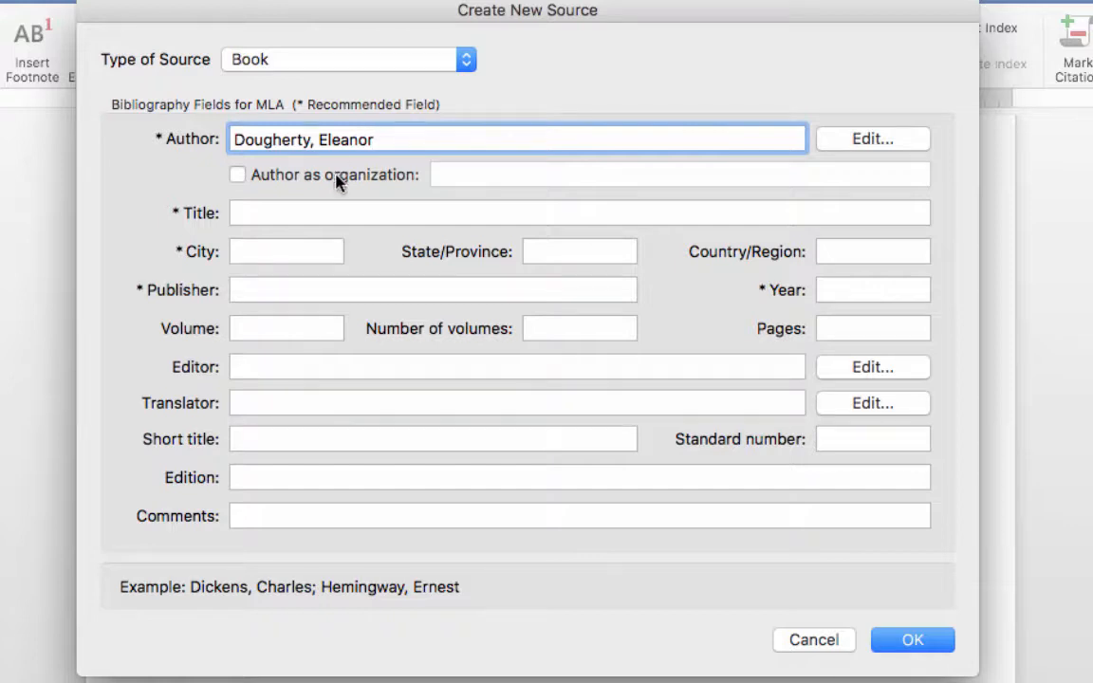
{"action": "left_click", "coordinate": [288, 208]}
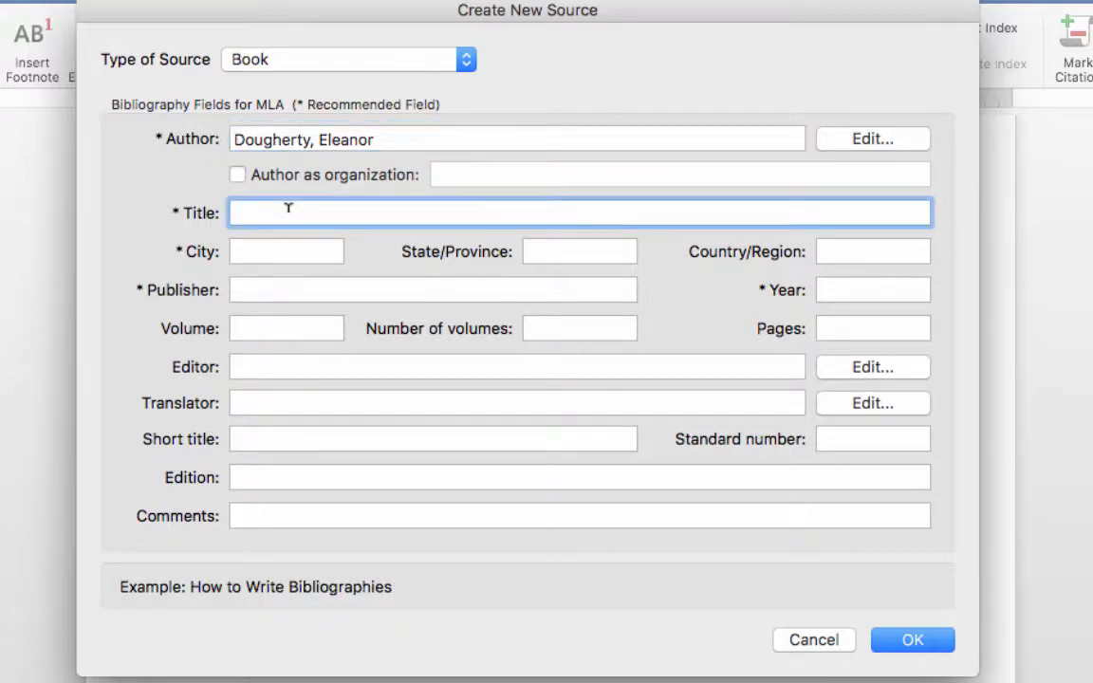
{"action": "type", "text": "Assignments Matter"}
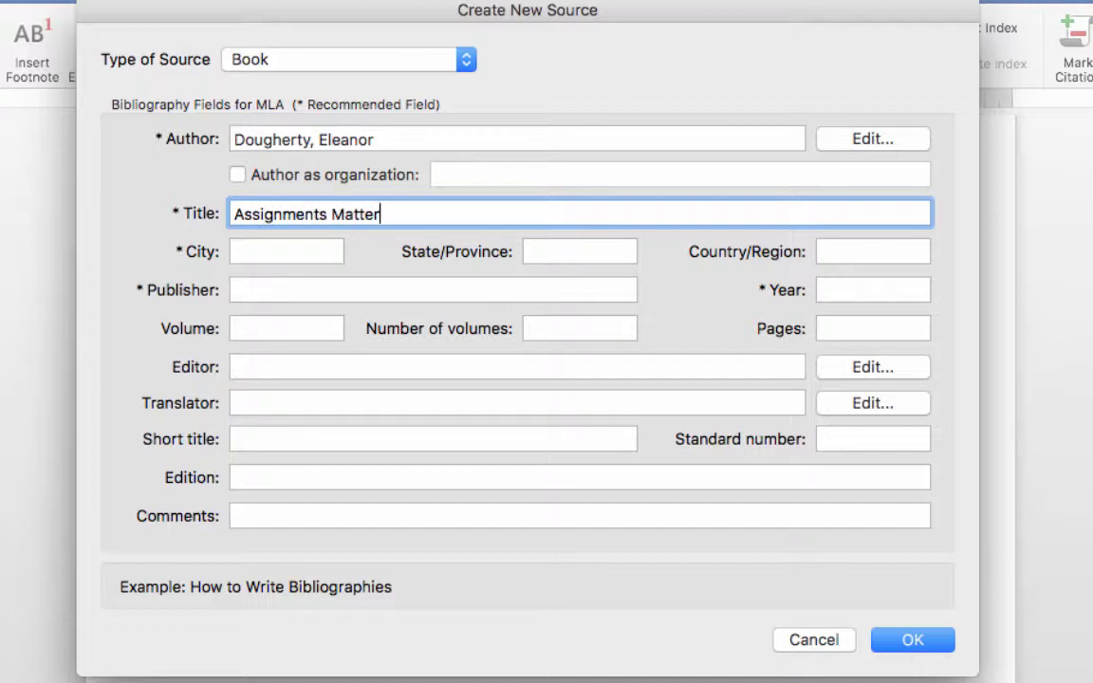
Fill in the book source's city as Alexandria, state as VA and publisher as ASCD
{"action": "left_click", "coordinate": [275, 251]}
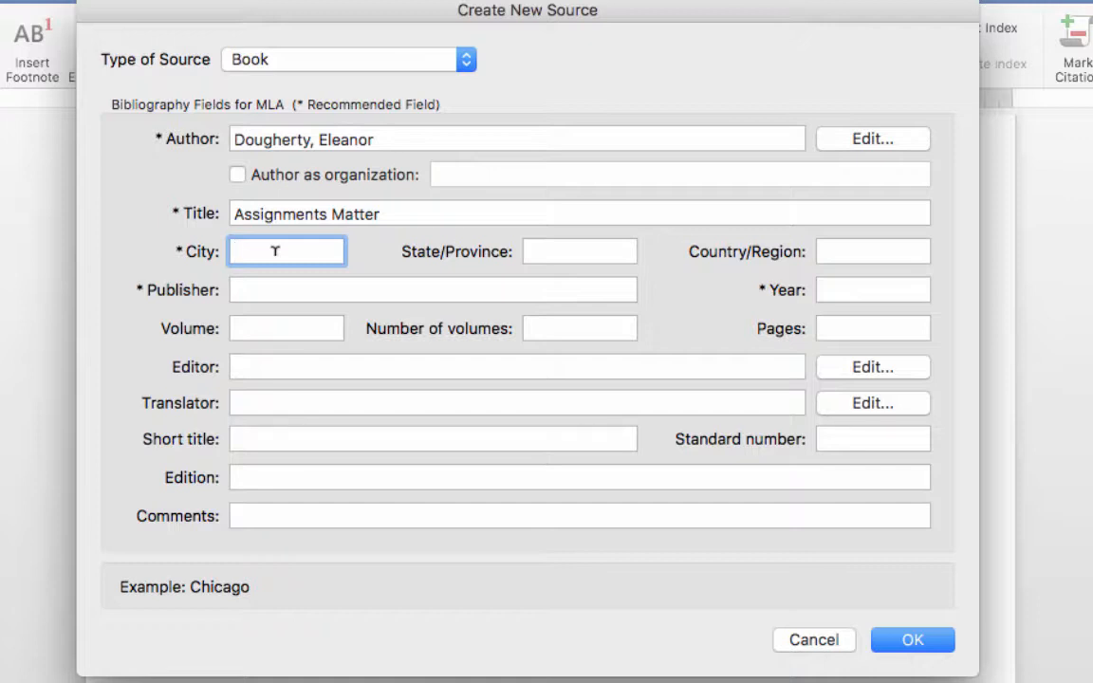
{"action": "type", "text": "Alexandria"}
{"action": "left_click", "coordinate": [559, 248]}
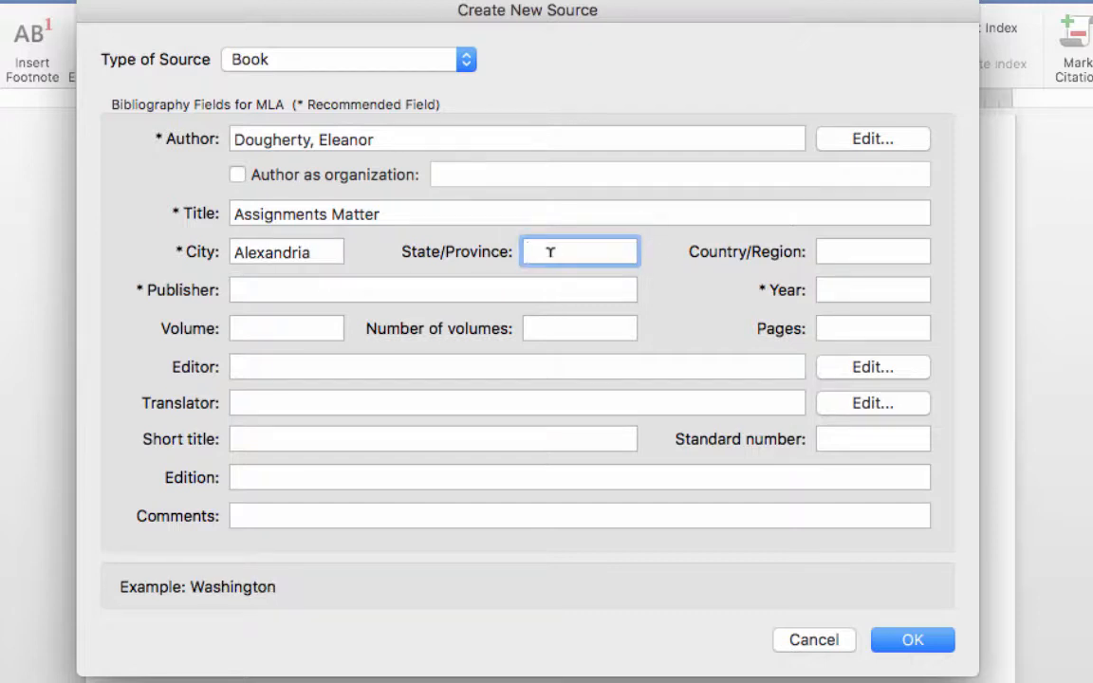
{"action": "type", "text": "VA"}
{"action": "left_click", "coordinate": [453, 289]}
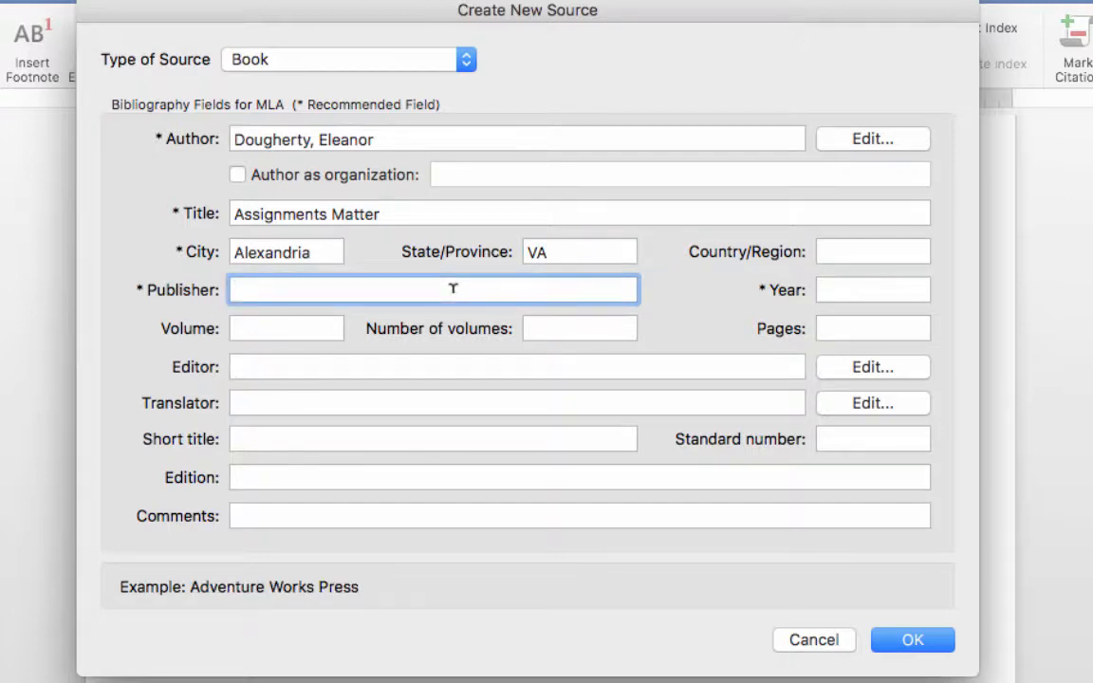
{"action": "type", "text": "ASCD"}
Set the book source's year to 2012 and pages to 45, and insert the citation
{"action": "left_click", "coordinate": [840, 292]}
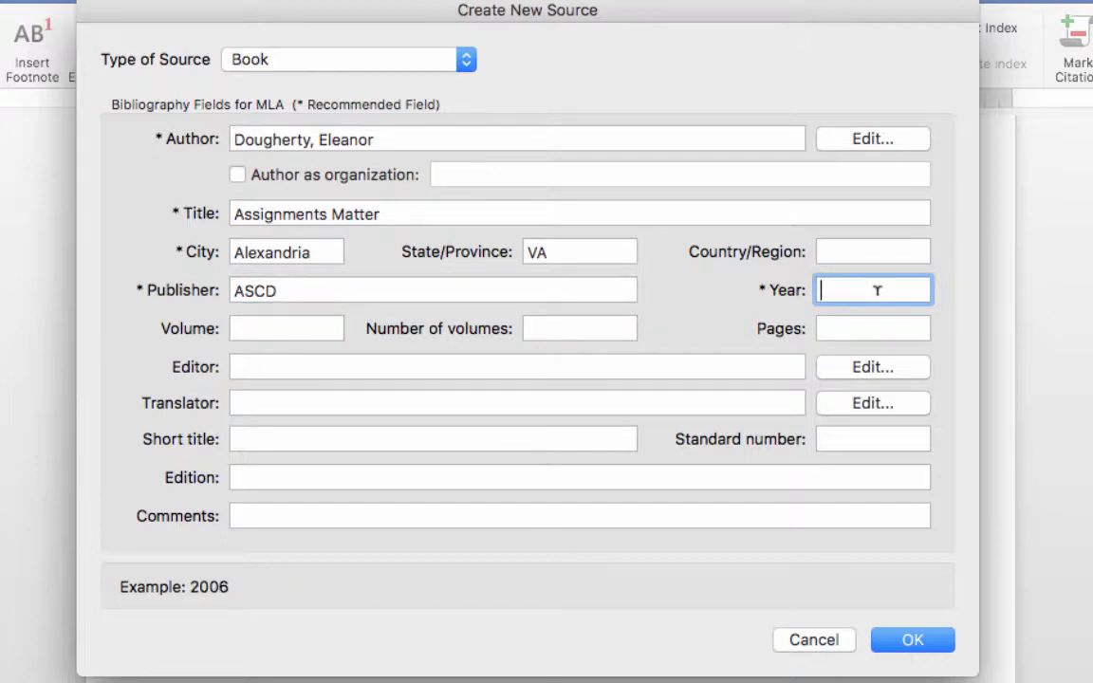
{"action": "type", "text": "2012"}
{"action": "key", "text": "Tab"}
{"action": "type", "text": "45"}
{"action": "key", "text": "Tab"}
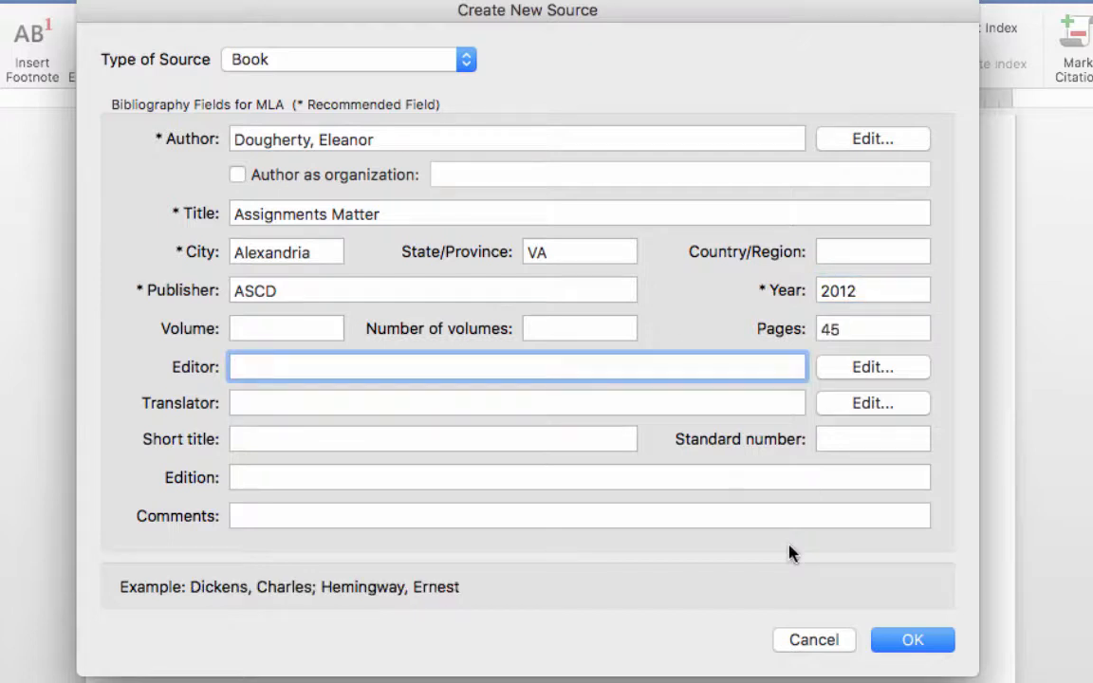
{"action": "left_click", "coordinate": [912, 640]}
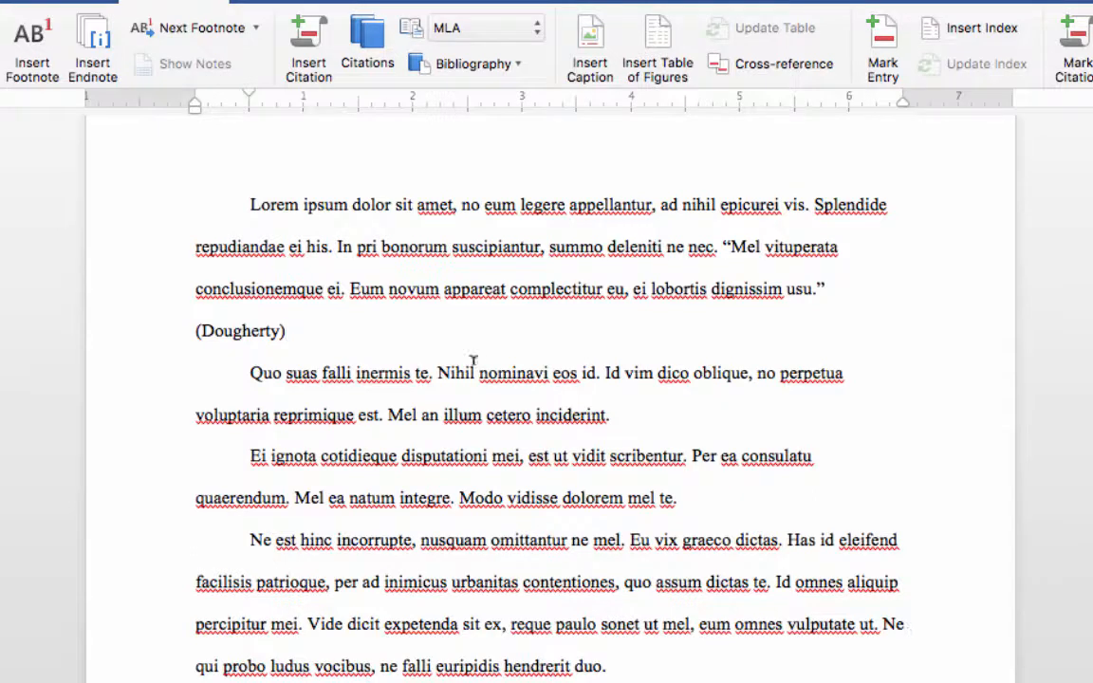
Edit the inserted in-text citation to add page number 45
{"action": "left_click", "coordinate": [281, 330]}
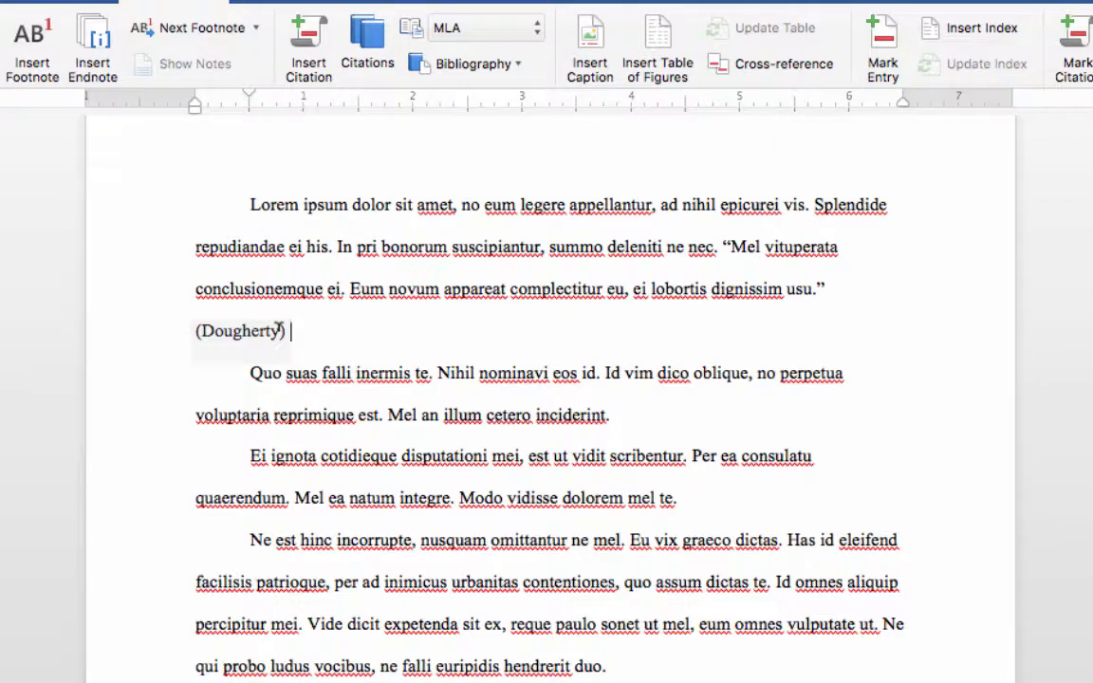
{"action": "left_click", "coordinate": [280, 328]}
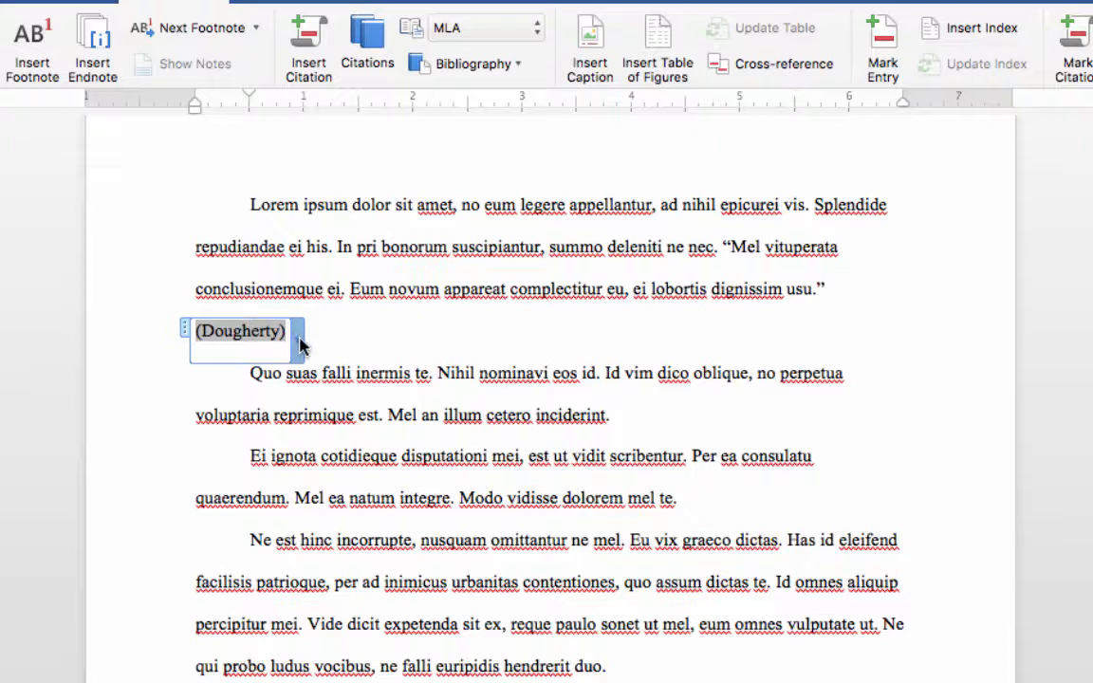
{"action": "left_click", "coordinate": [300, 345]}
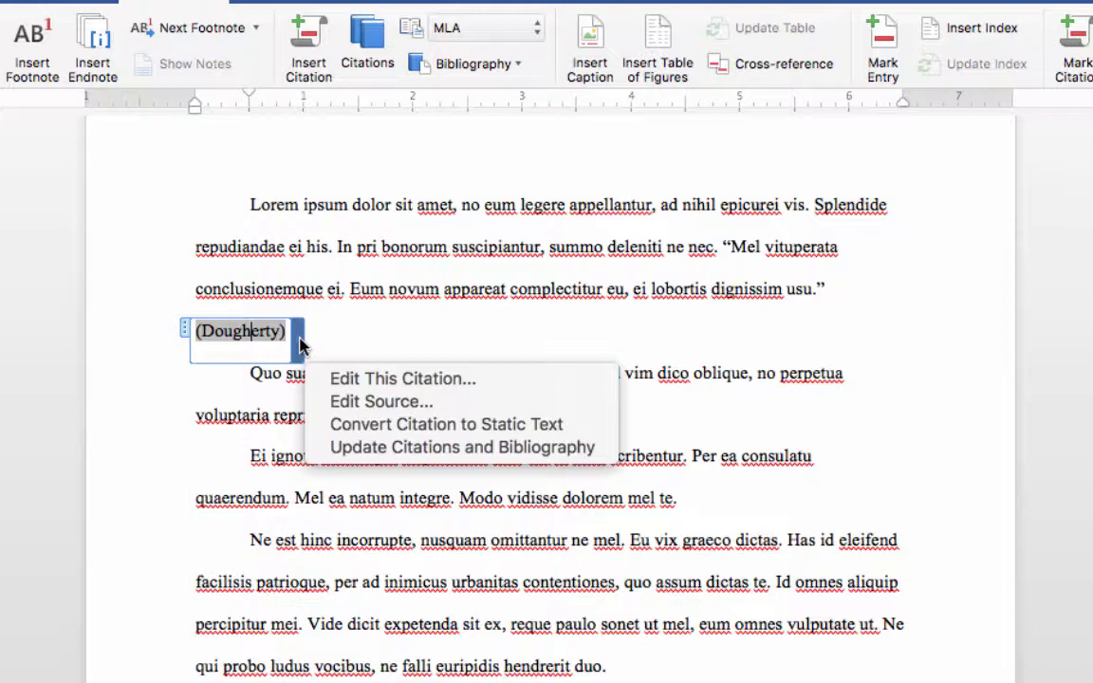
{"action": "left_click", "coordinate": [379, 379]}
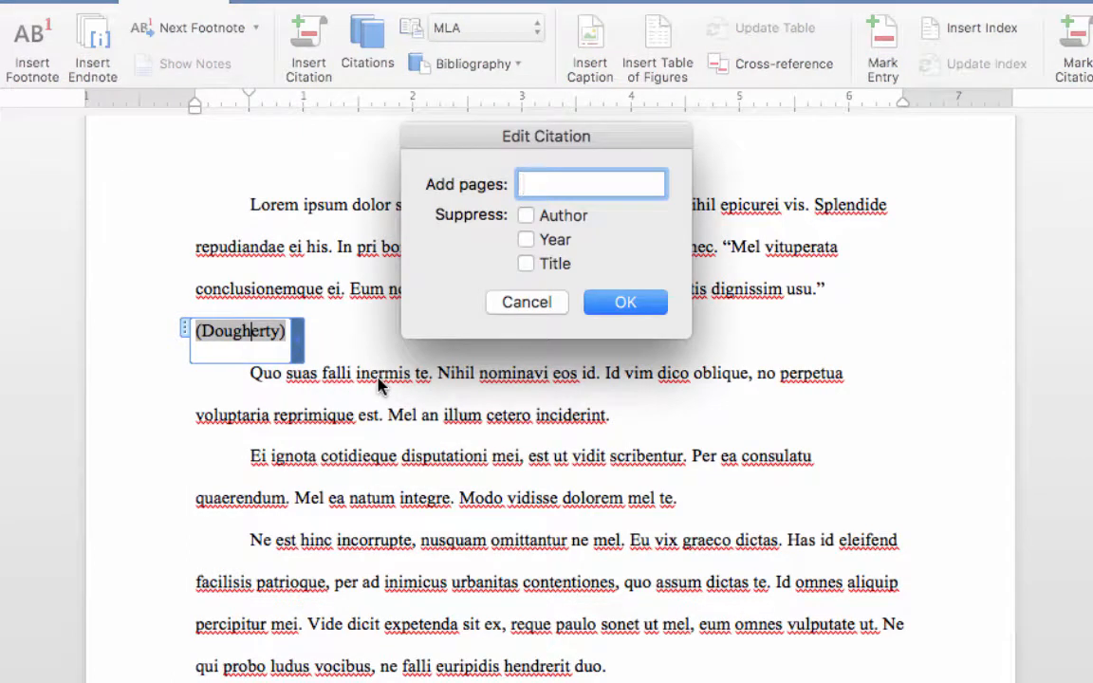
{"action": "type", "text": "45"}
{"action": "left_click", "coordinate": [631, 304]}
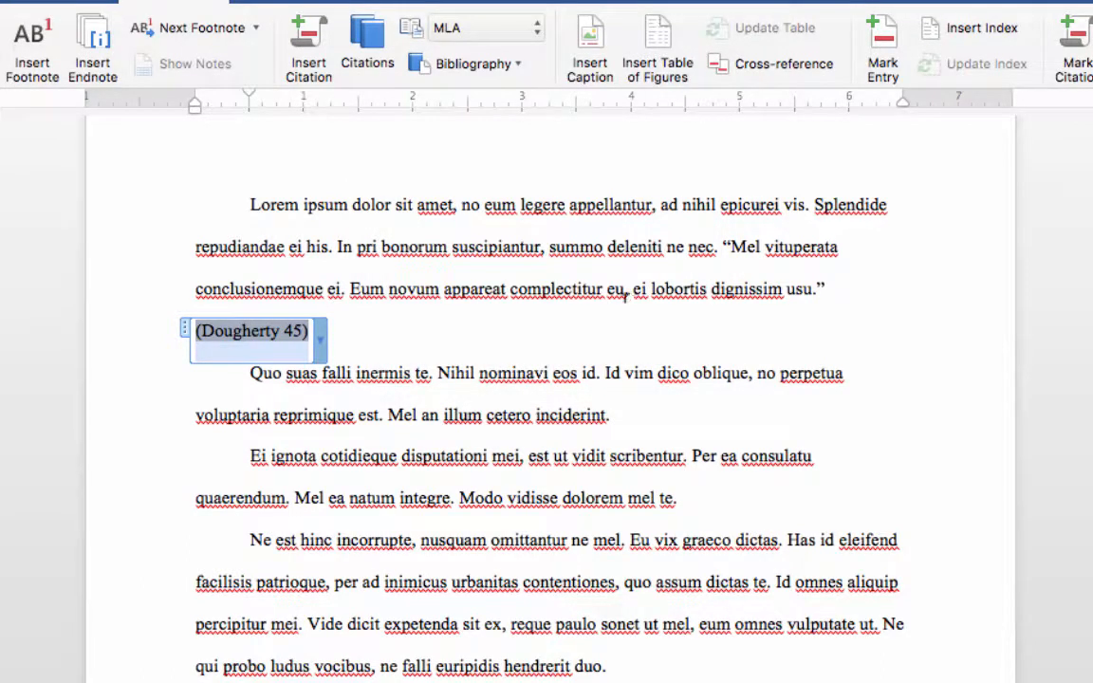
{"action": "left_click", "coordinate": [551, 320]}
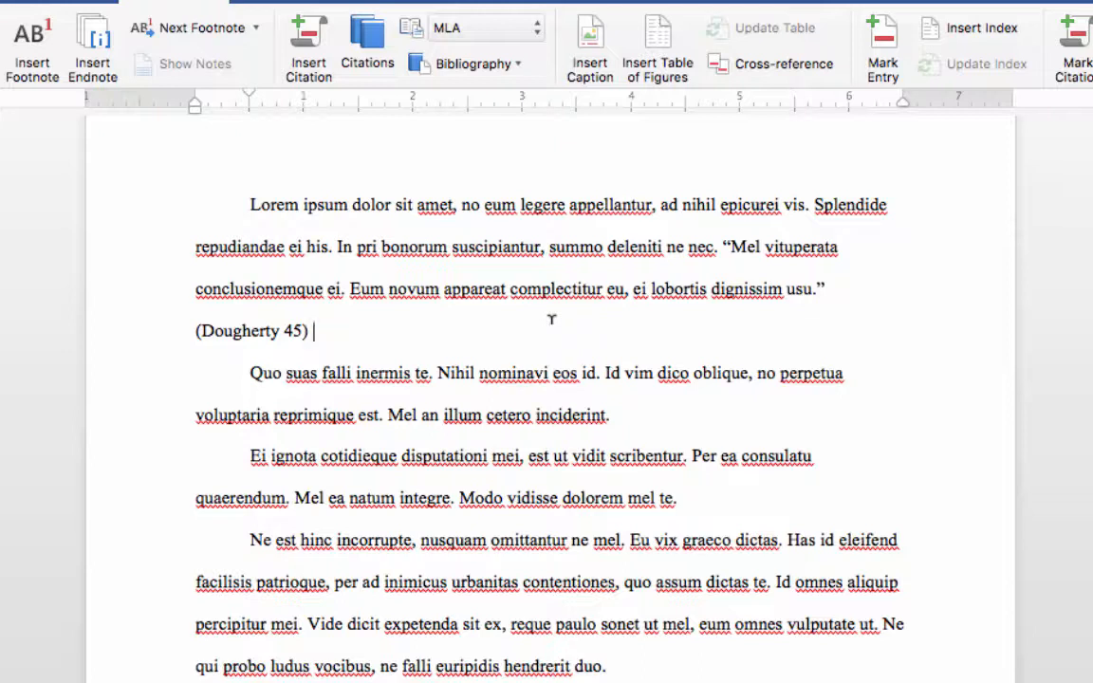
Retype the period ending the second paragraph and start a citation there with a new Web site source
{"action": "left_click", "coordinate": [675, 419]}
{"action": "key", "text": "BackSpace"}
{"action": "type", "text": "."}
{"action": "left_click", "coordinate": [313, 46]}
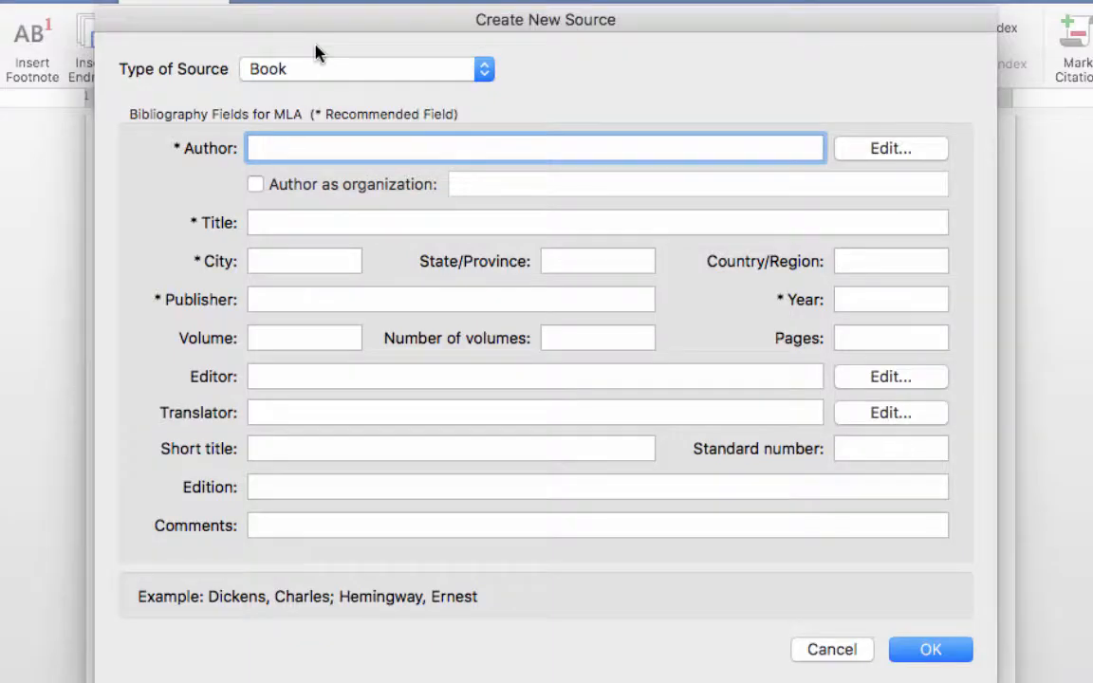
{"action": "left_click", "coordinate": [328, 70]}
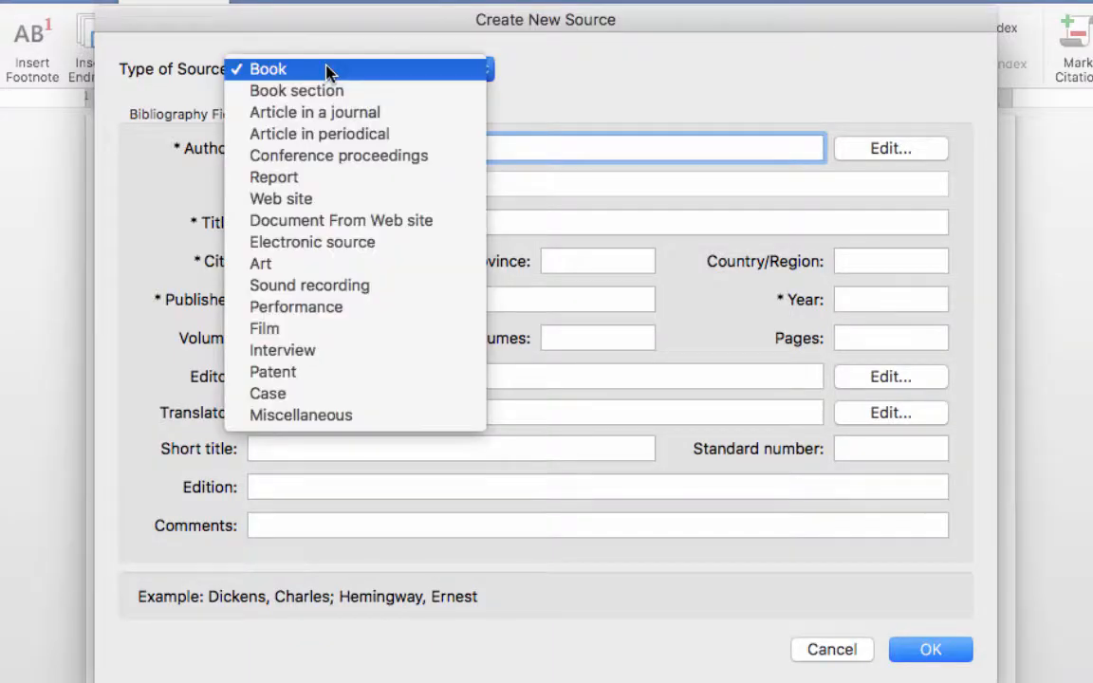
{"action": "left_click", "coordinate": [322, 200]}
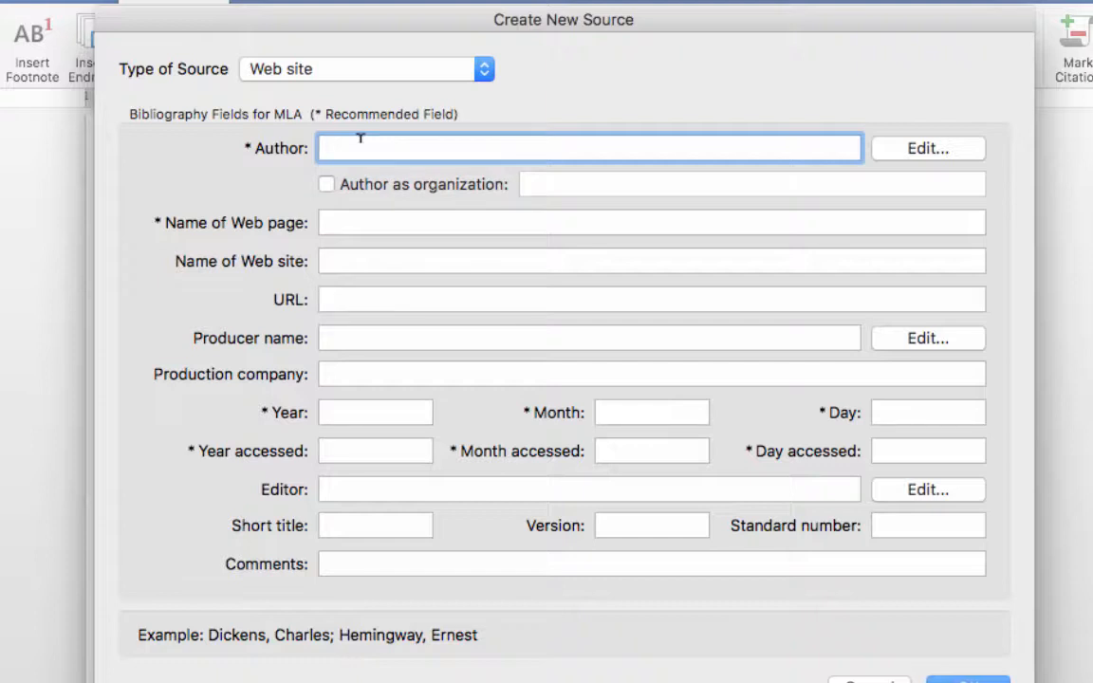
Set the web source's author to the organization Purdue Online Writing Lab
{"action": "left_click", "coordinate": [326, 185]}
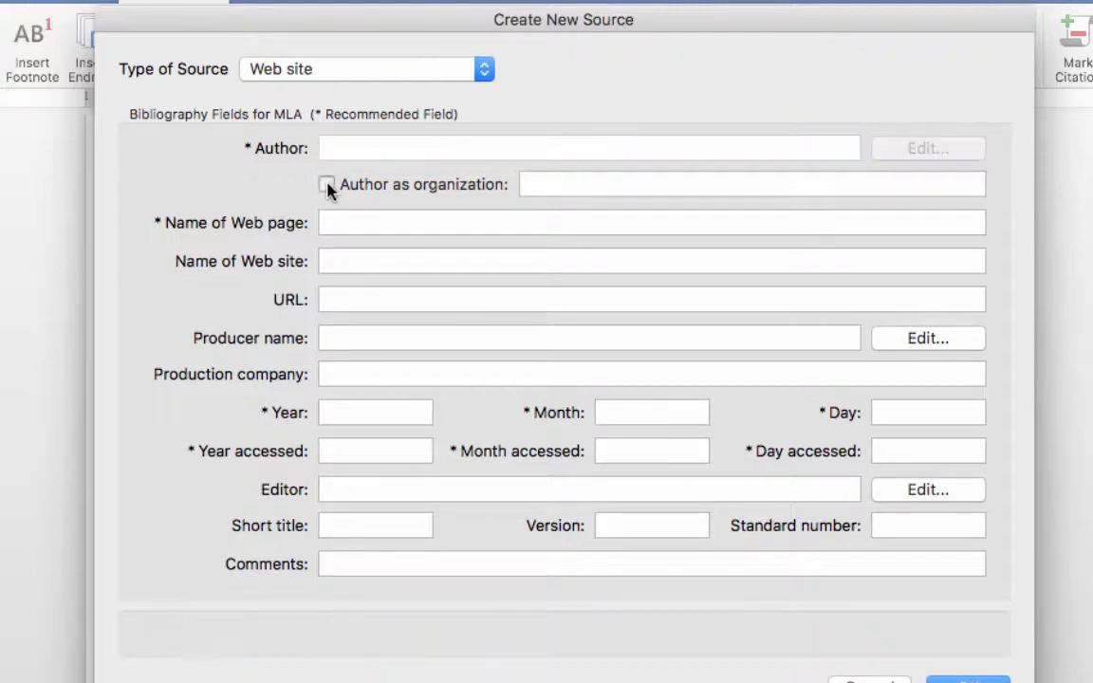
{"action": "left_click", "coordinate": [542, 183]}
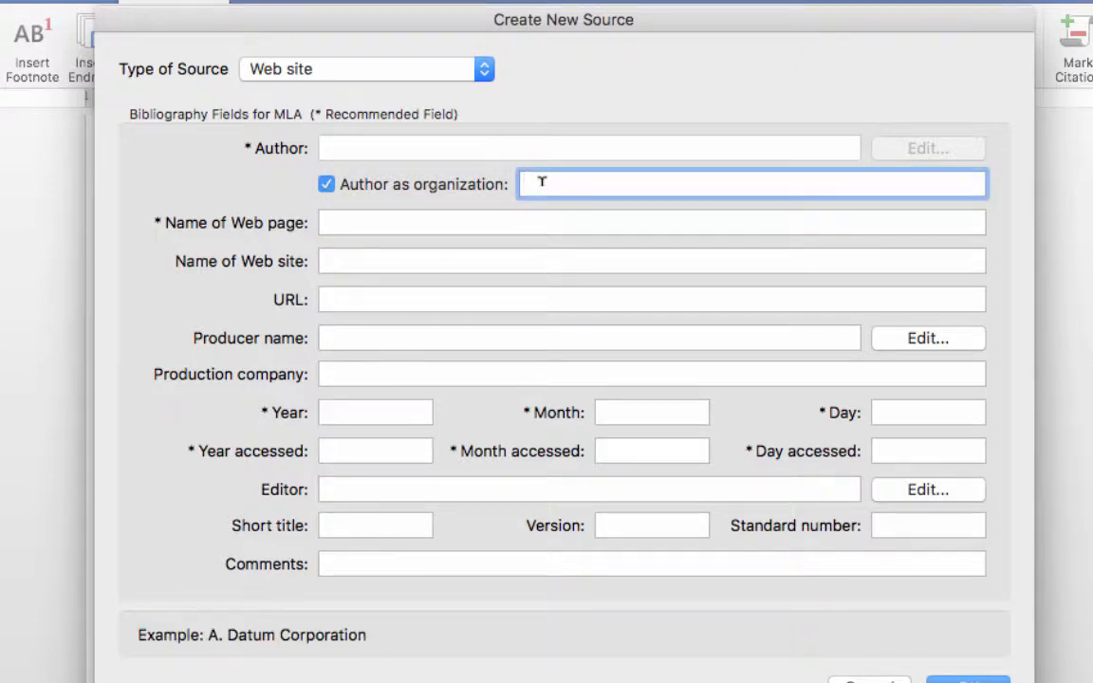
{"action": "type", "text": "Purdue O"}
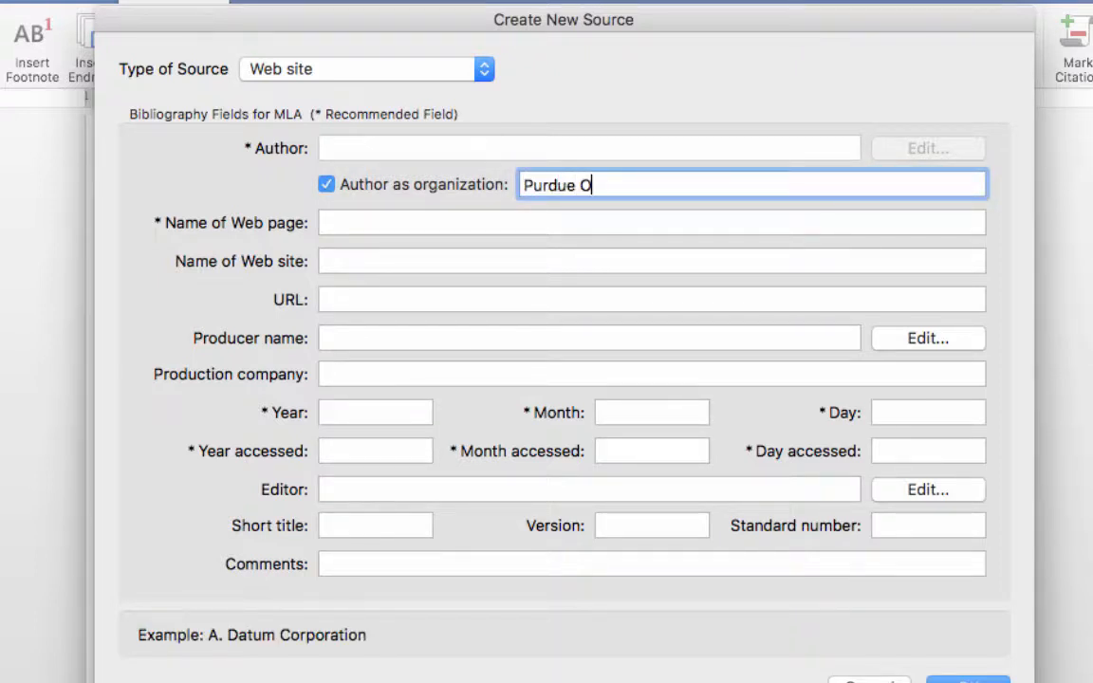
{"action": "type", "text": "nline Writing "}
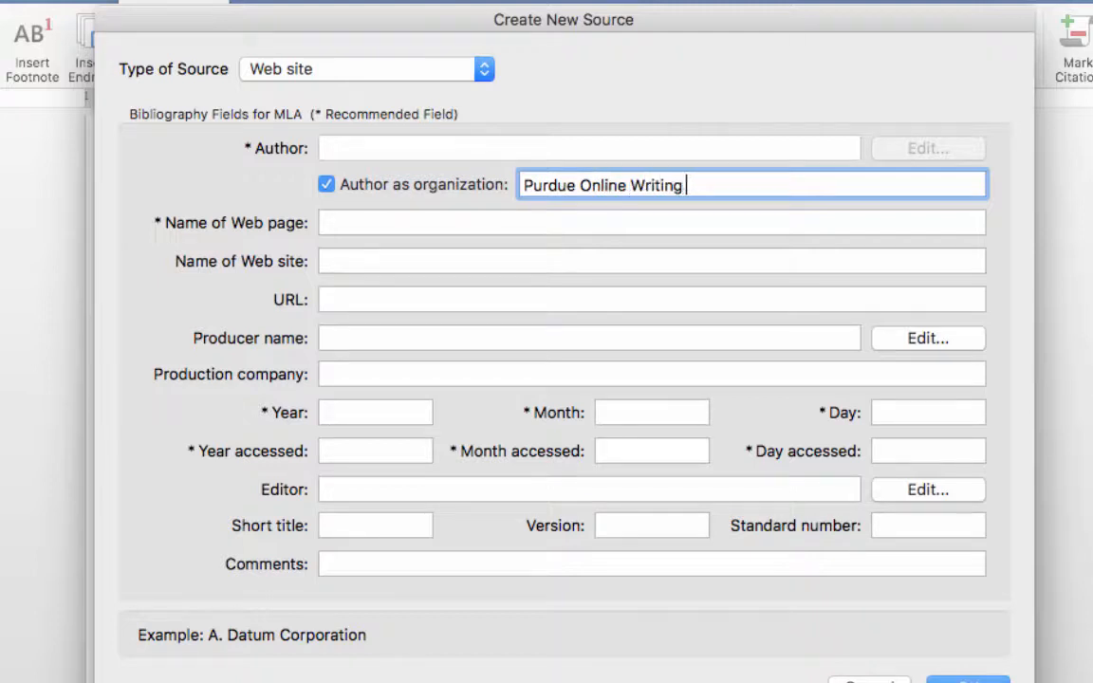
{"action": "type", "text": "Lab"}
Name the web source's page "MLA In-Text Citations: The Basics"
{"action": "left_click", "coordinate": [494, 224]}
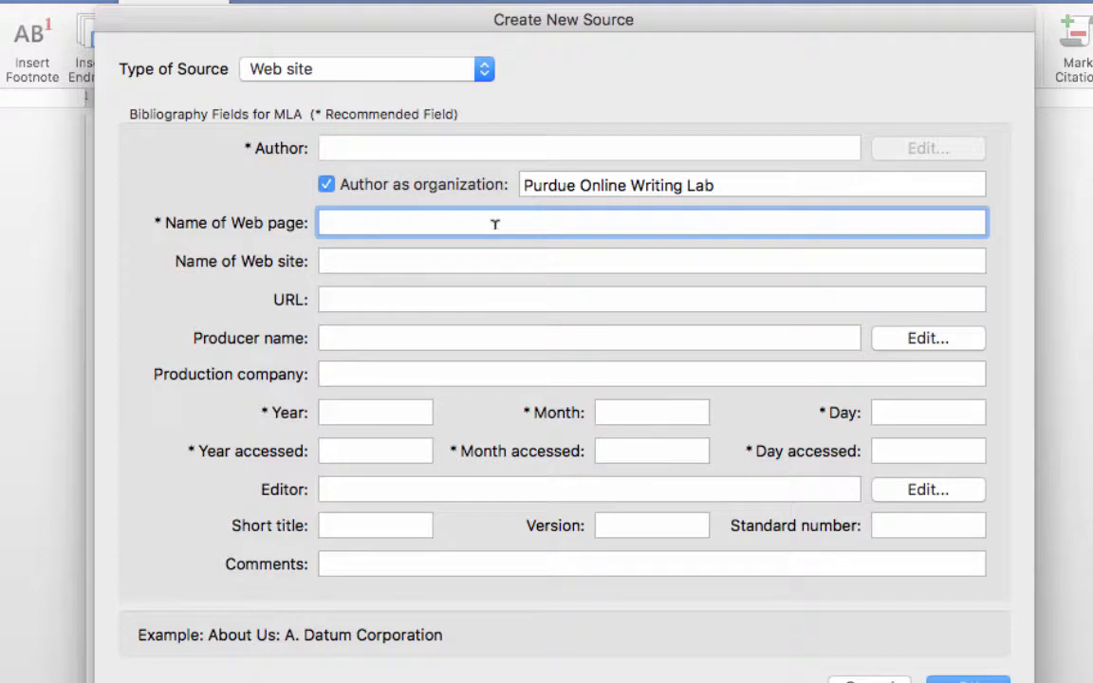
{"action": "type", "text": "MLA IN-"}
{"action": "key", "text": "BackSpace"}
{"action": "key", "text": "BackSpace"}
{"action": "type", "text": "n-Text "}
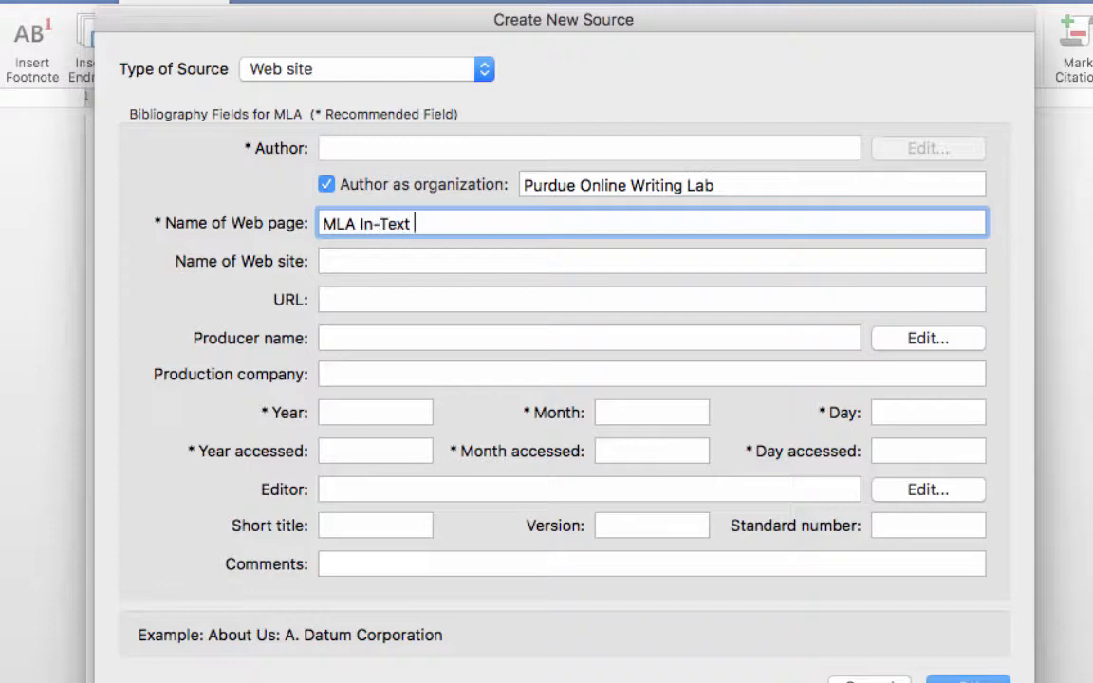
{"action": "type", "text": "Citations: T"}
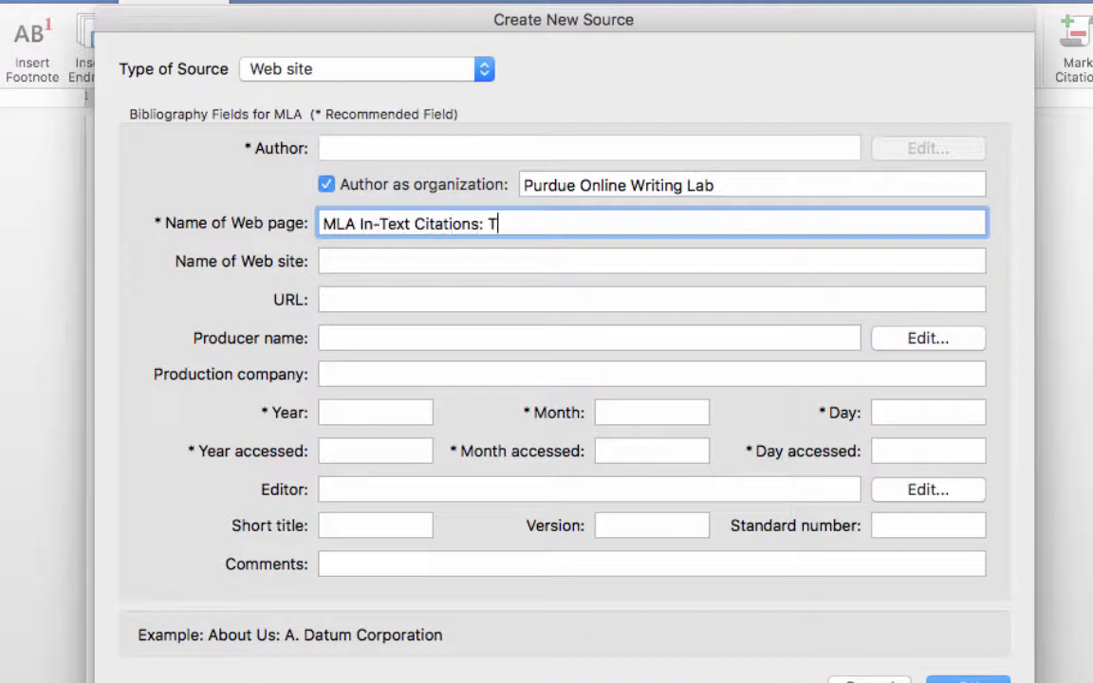
{"action": "type", "text": "he Basics"}
{"action": "left_click", "coordinate": [426, 299]}
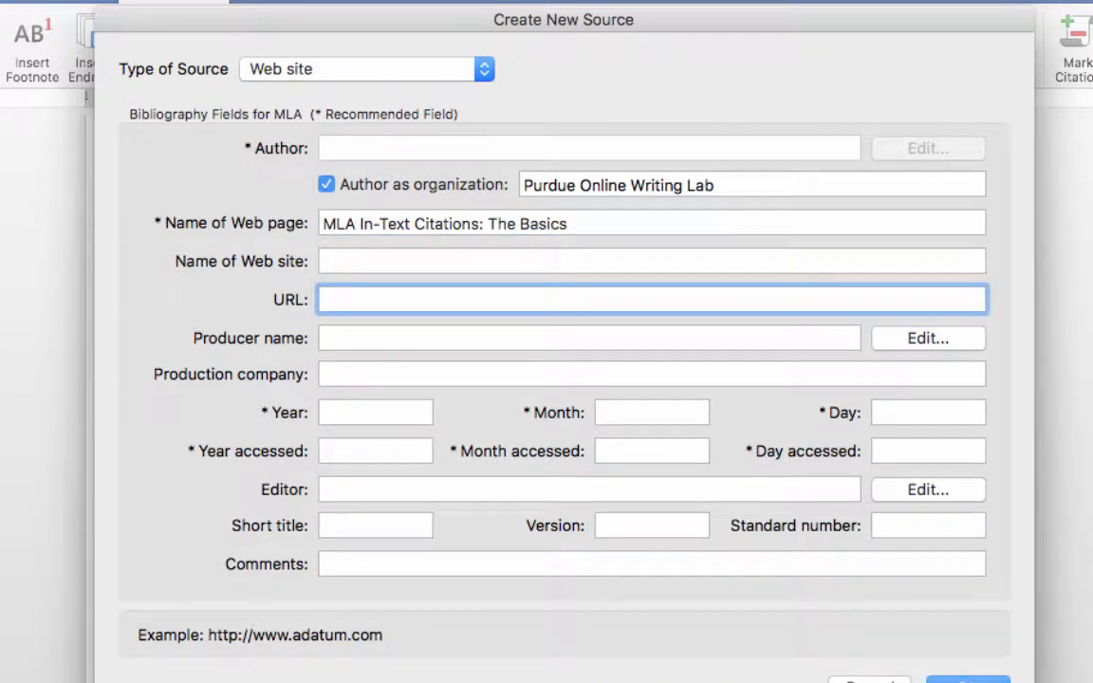
{"action": "key", "text": "super+Tab"}
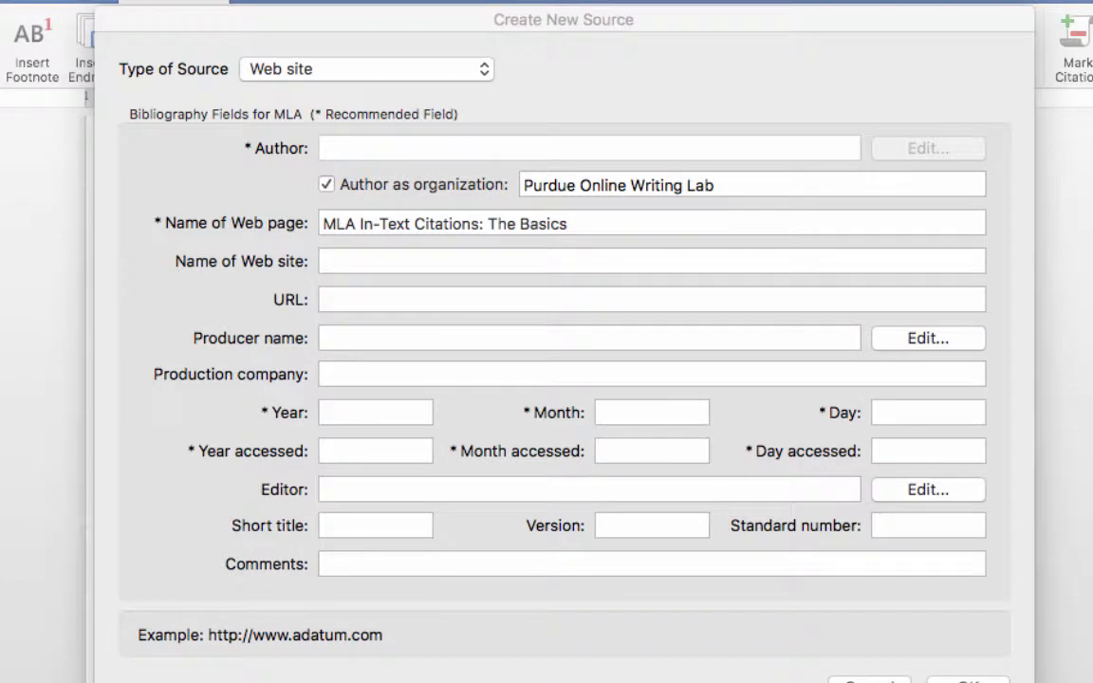
{"action": "left_click", "coordinate": [369, 301]}
{"action": "type", "text": "https://owl.english.purdue.edu/owl/resource/747/2/"}
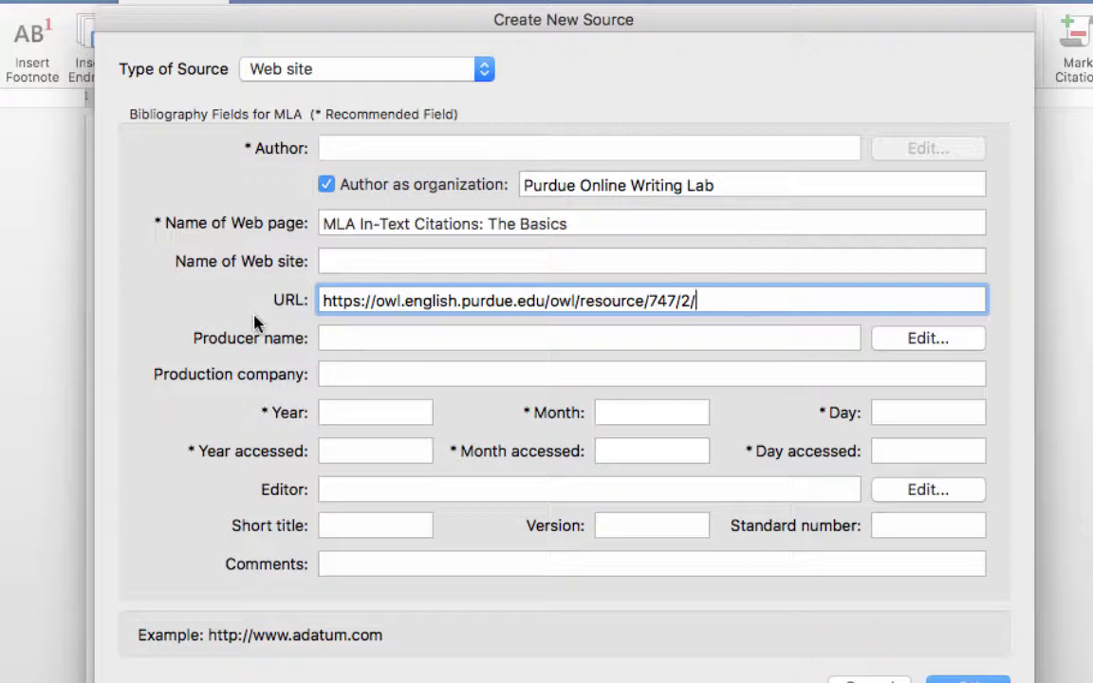
Set the web source's publication date to year 2017, month 6, day 11
{"action": "left_click", "coordinate": [354, 408]}
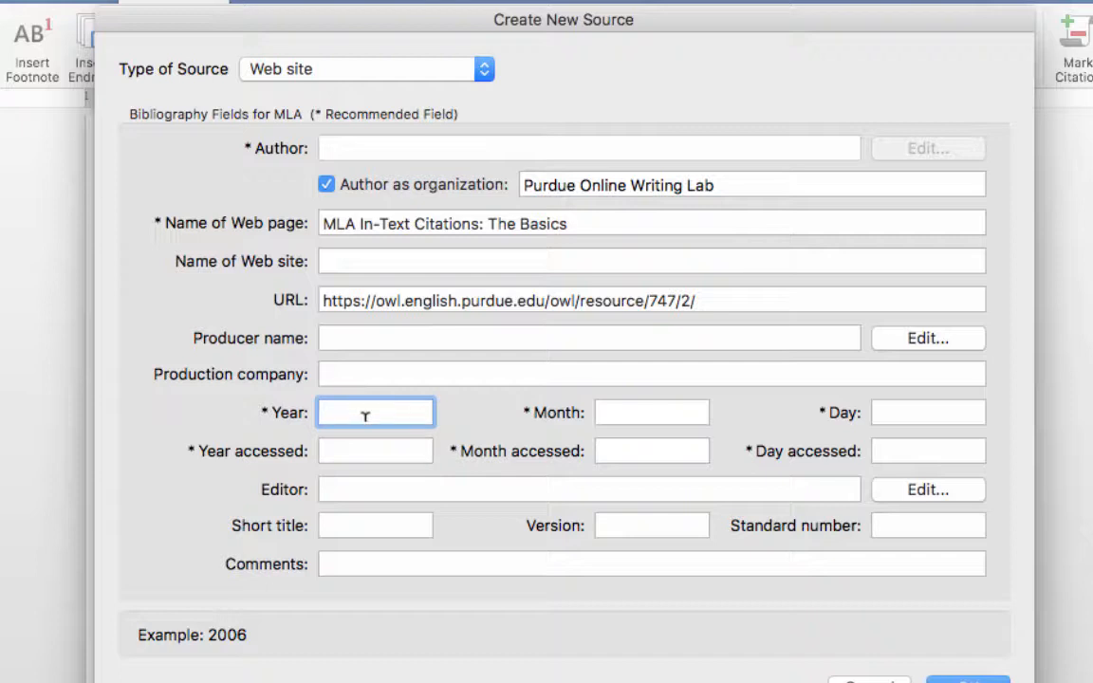
{"action": "type", "text": "2017"}
{"action": "key", "text": "Tab"}
{"action": "type", "text": "6"}
{"action": "key", "text": "Tab"}
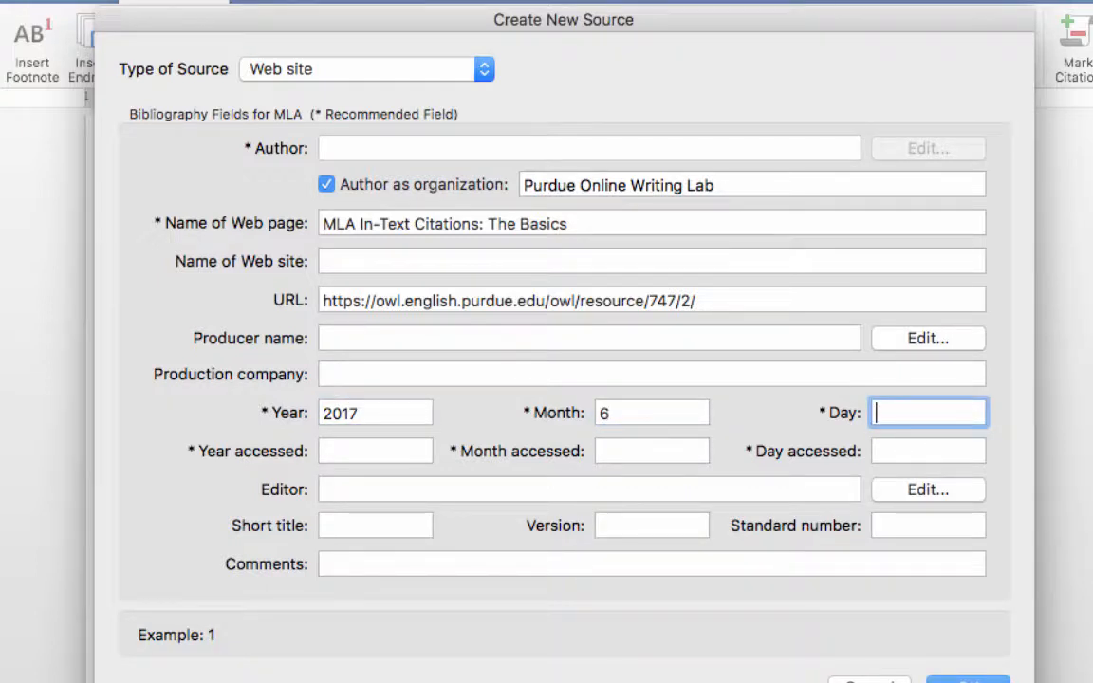
{"action": "type", "text": "11"}
Set the web source's access date to year 2017, month 6, day 15, and insert the citation
{"action": "left_click", "coordinate": [368, 448]}
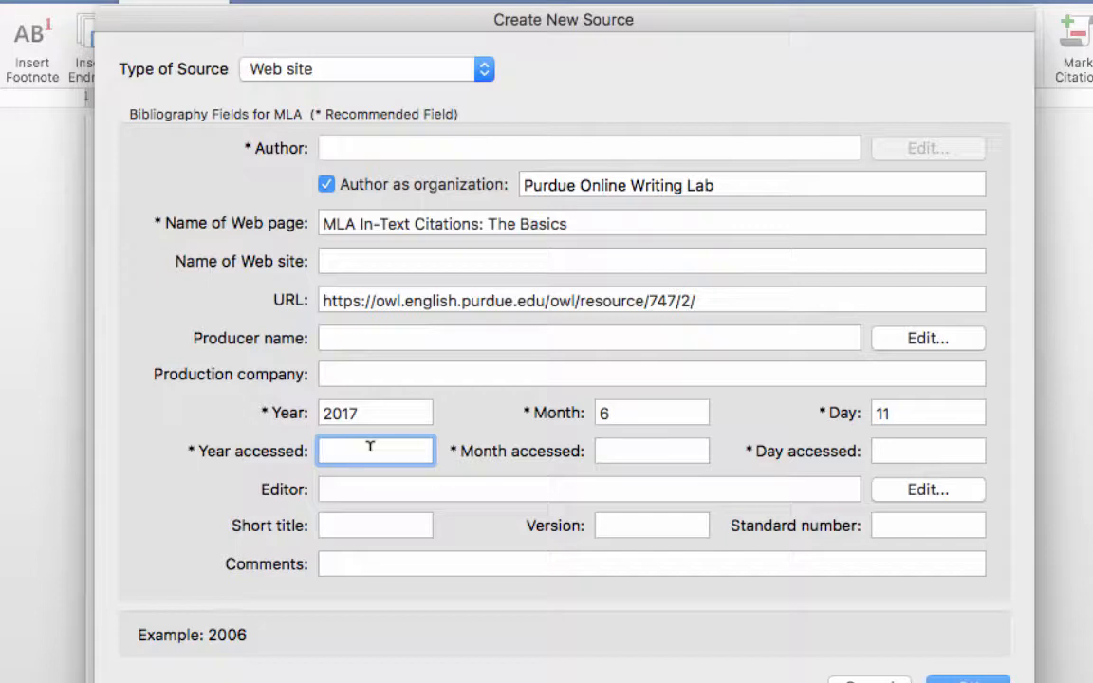
{"action": "type", "text": "2017"}
{"action": "key", "text": "Tab"}
{"action": "type", "text": "6"}
{"action": "key", "text": "Tab"}
{"action": "type", "text": "15"}
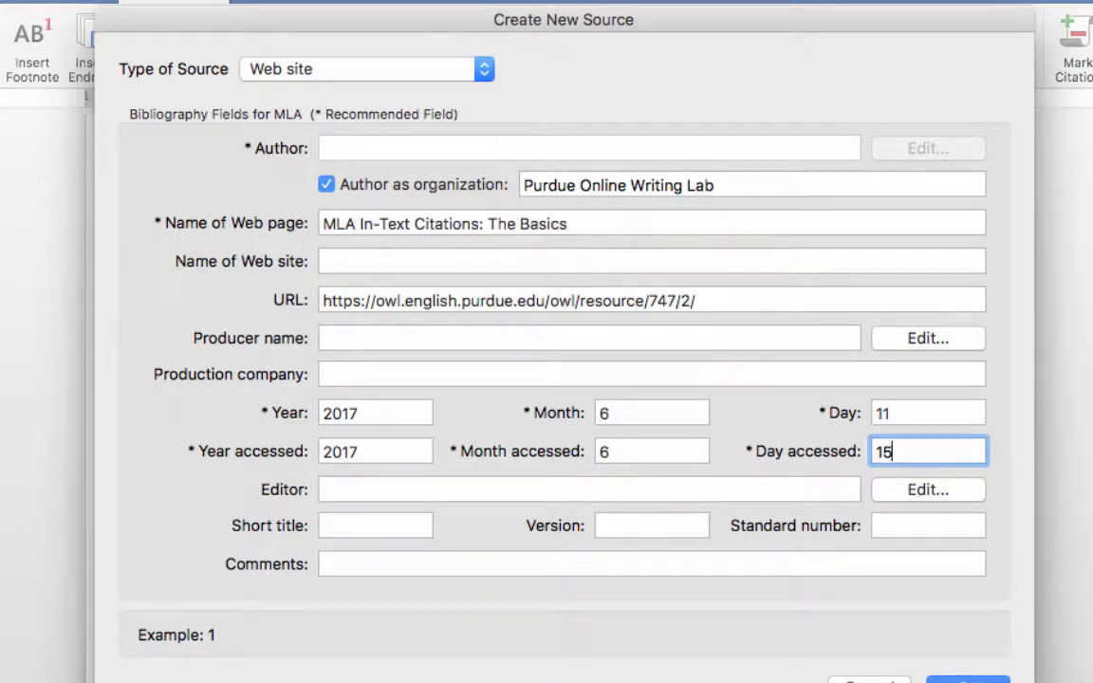
{"action": "left_click", "coordinate": [966, 678]}
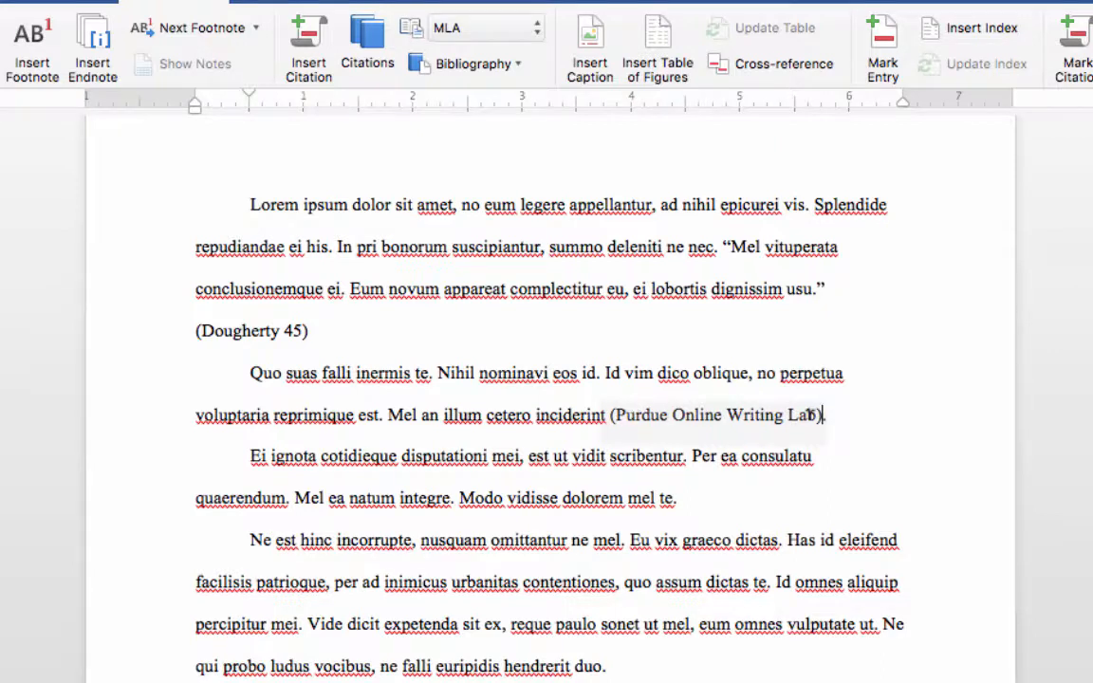
Start a citation after "Eu vix graeco dictas" with a new Article in periodical source and enter the author's full name
{"action": "scroll", "coordinate": [861, 475], "scroll_direction": "down", "scroll_amount": 1}
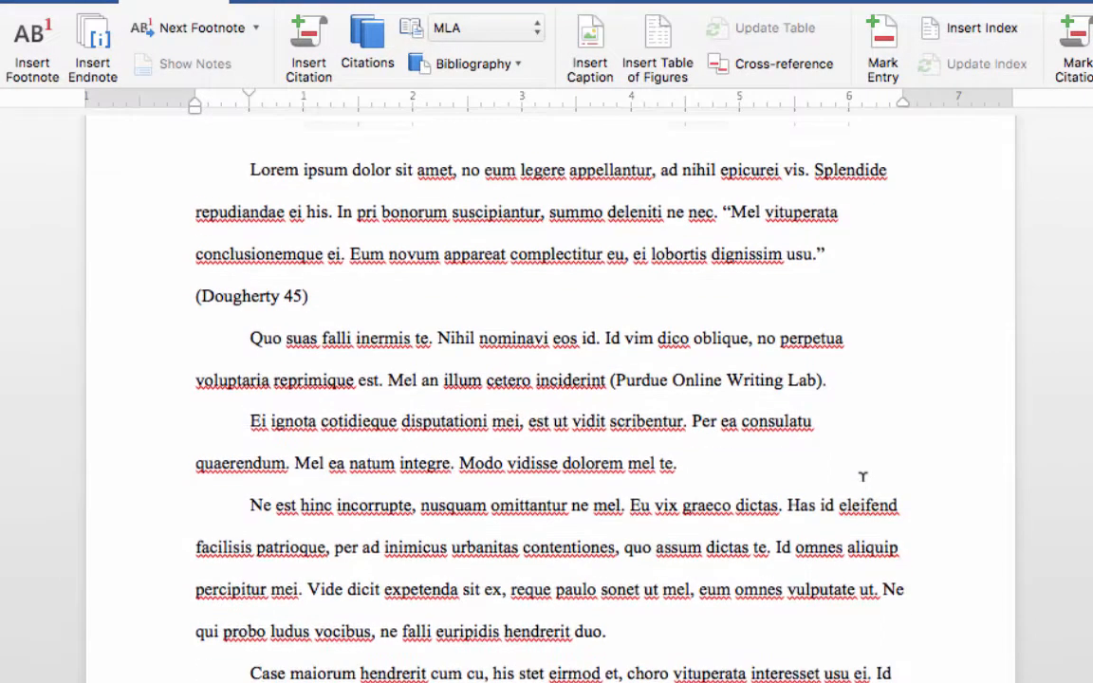
{"action": "scroll", "coordinate": [863, 476], "scroll_direction": "down", "scroll_amount": 1}
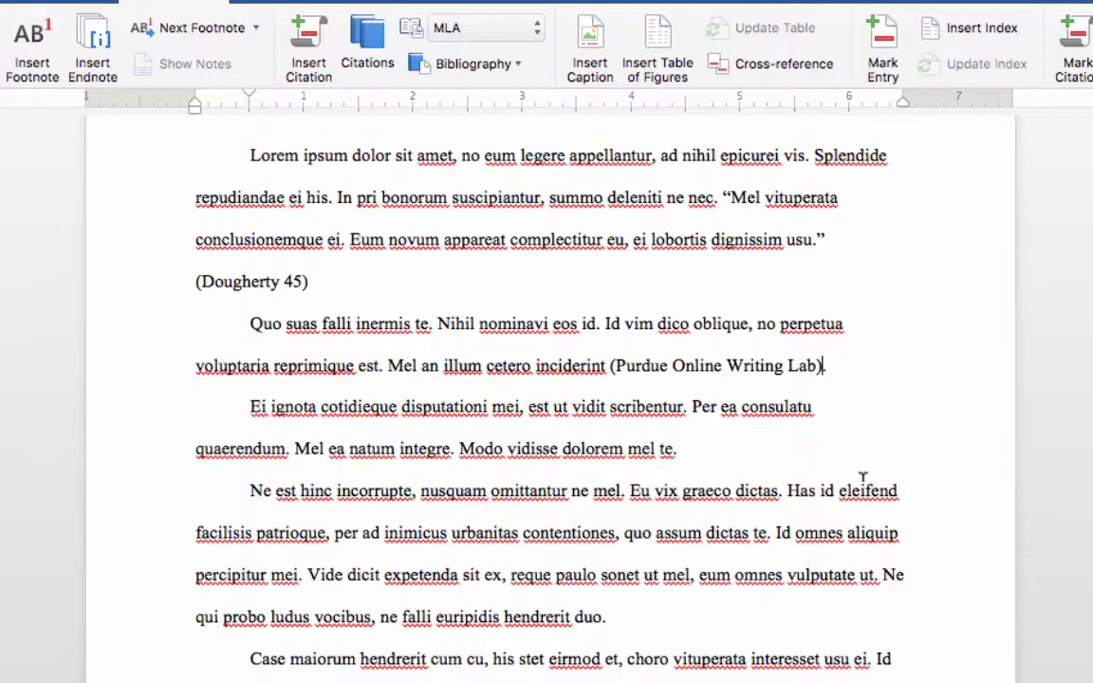
{"action": "left_click", "coordinate": [779, 491]}
{"action": "left_click", "coordinate": [321, 52]}
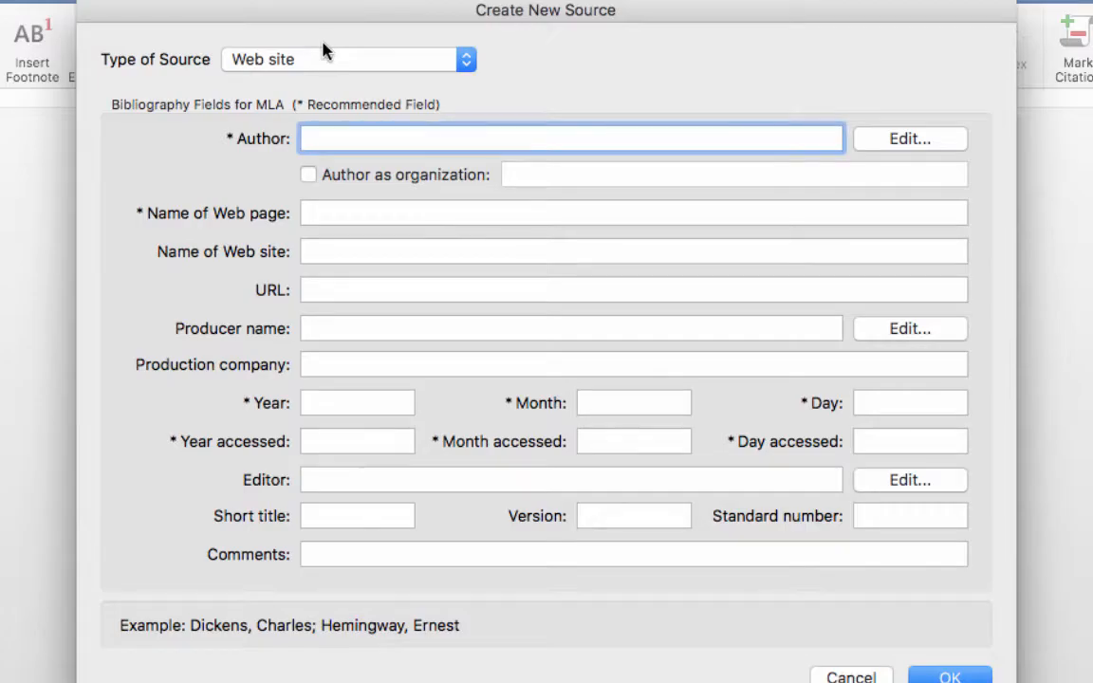
{"action": "left_click", "coordinate": [328, 60]}
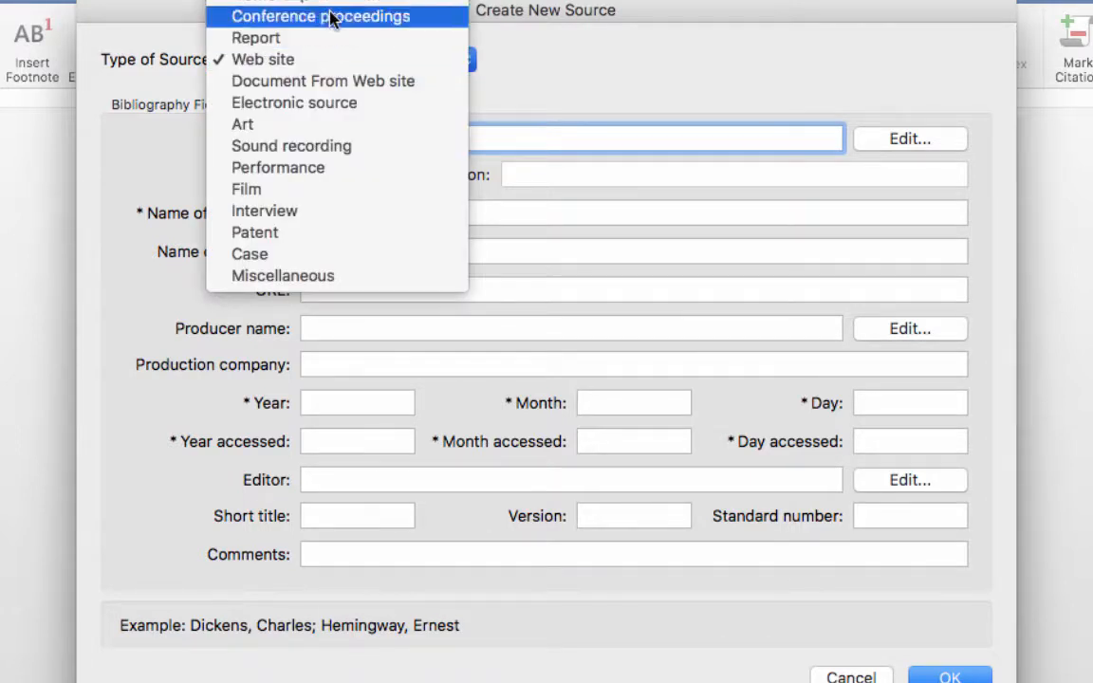
{"action": "left_click", "coordinate": [331, 12]}
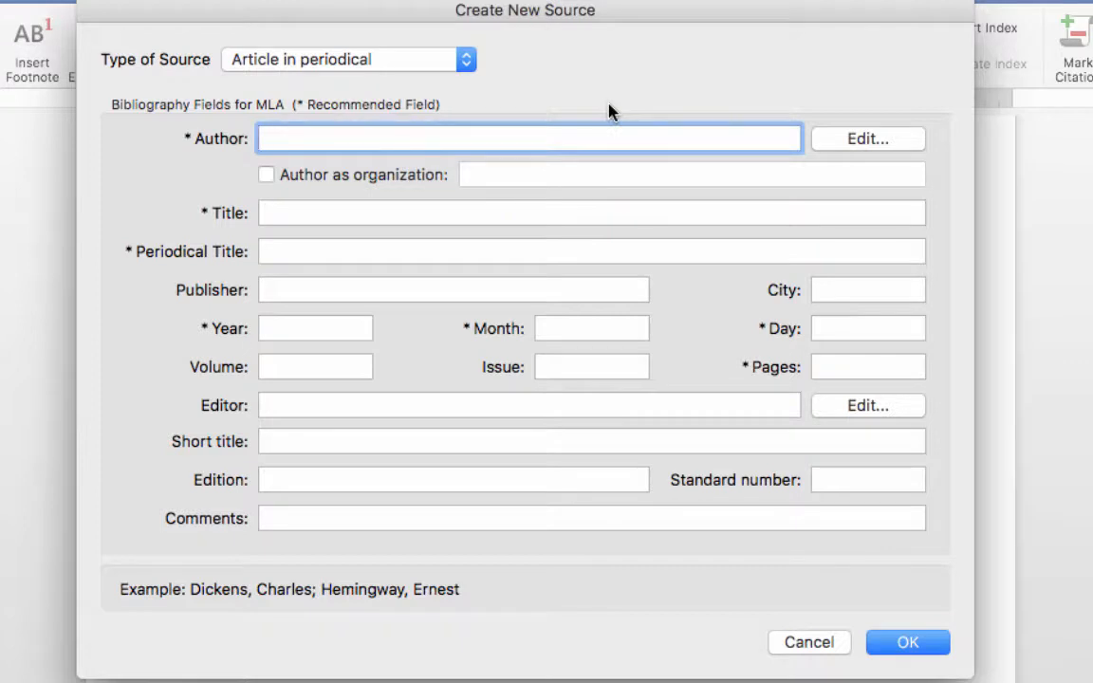
{"action": "type", "text": "Khan, Dilawar"}
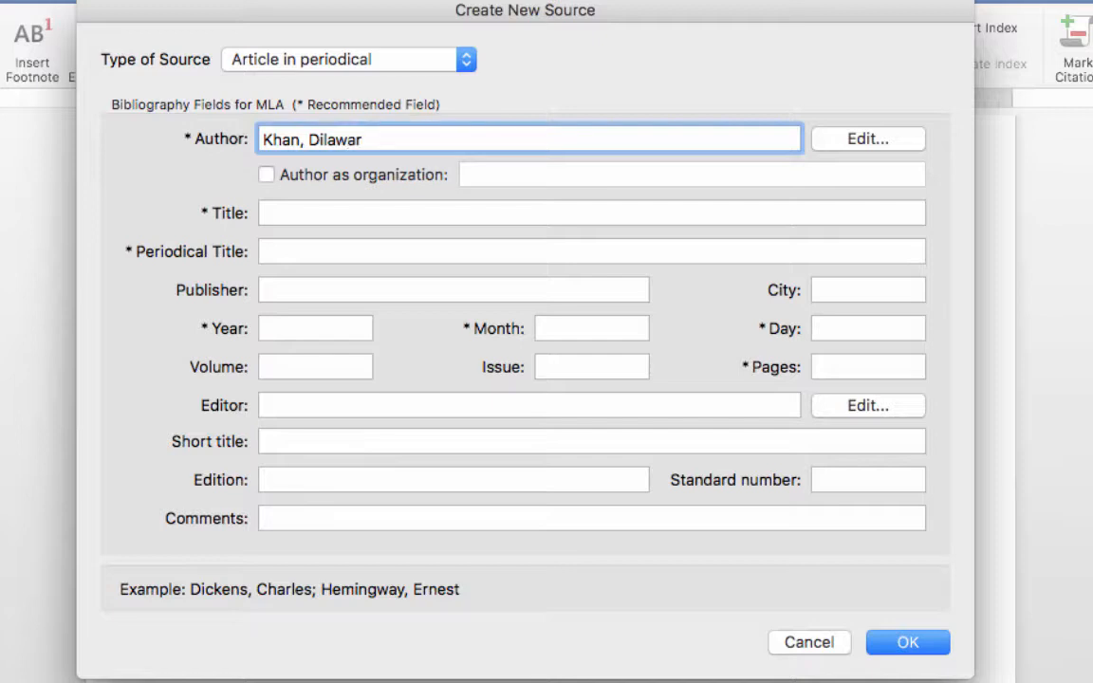
Title the article "How to Torture Students for Fun and Profit" and set the periodical title to "Education Today"
{"action": "left_click", "coordinate": [525, 211]}
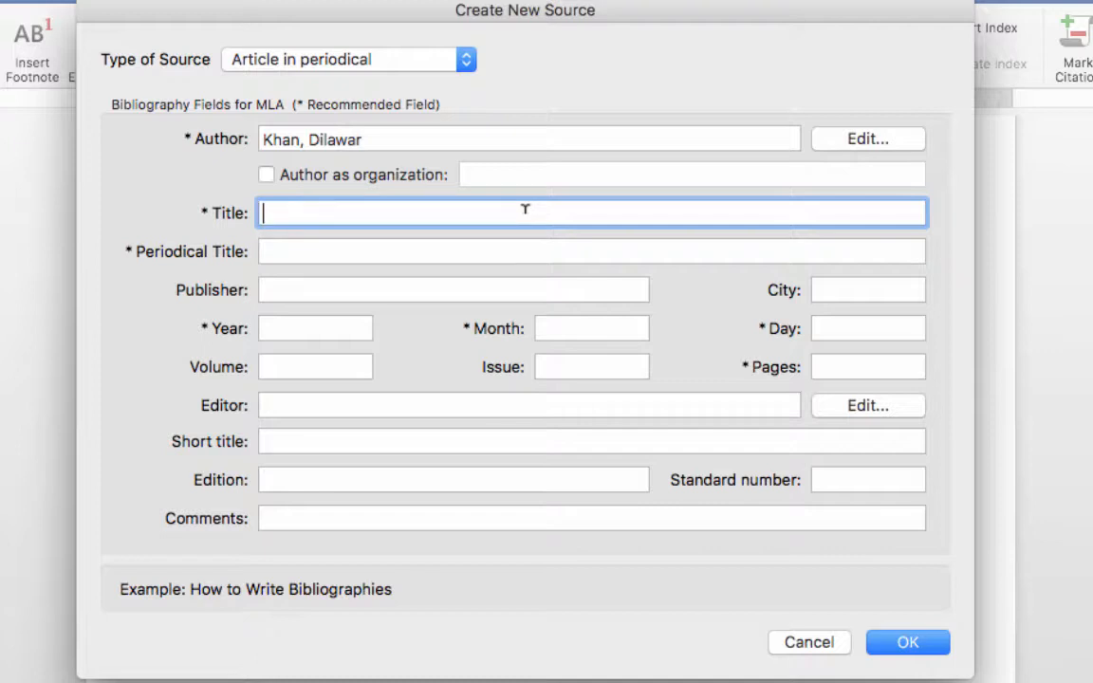
{"action": "type", "text": "How to Toru"}
{"action": "key", "text": "BackSpace"}
{"action": "type", "text": "ture"}
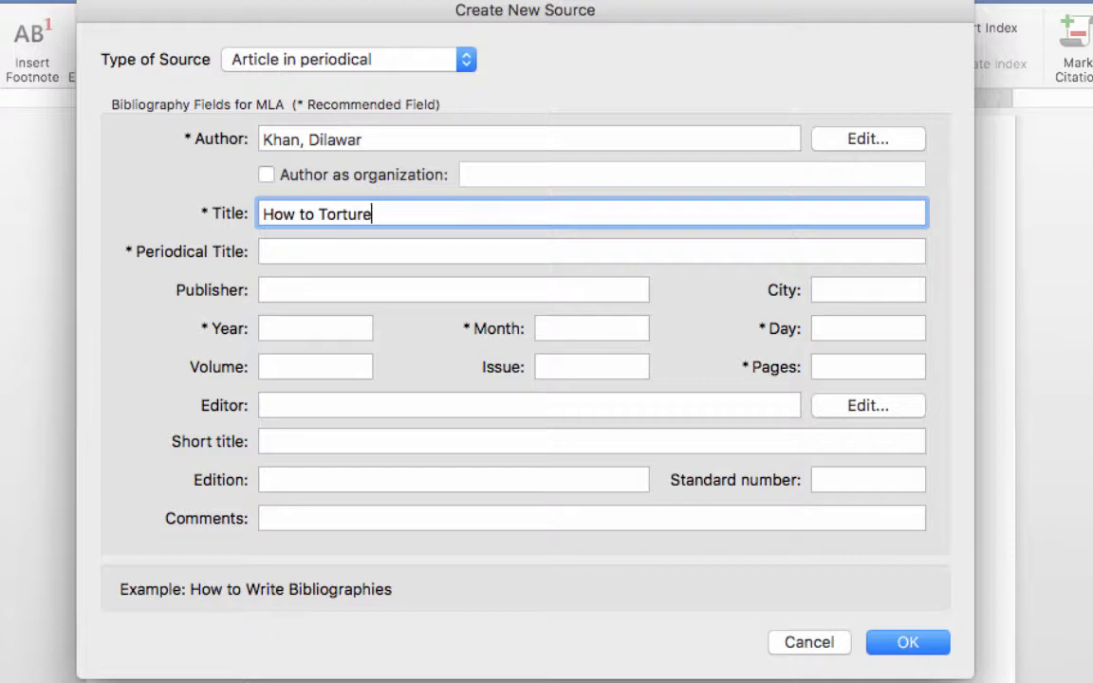
{"action": "type", "text": " Students for Fund"}
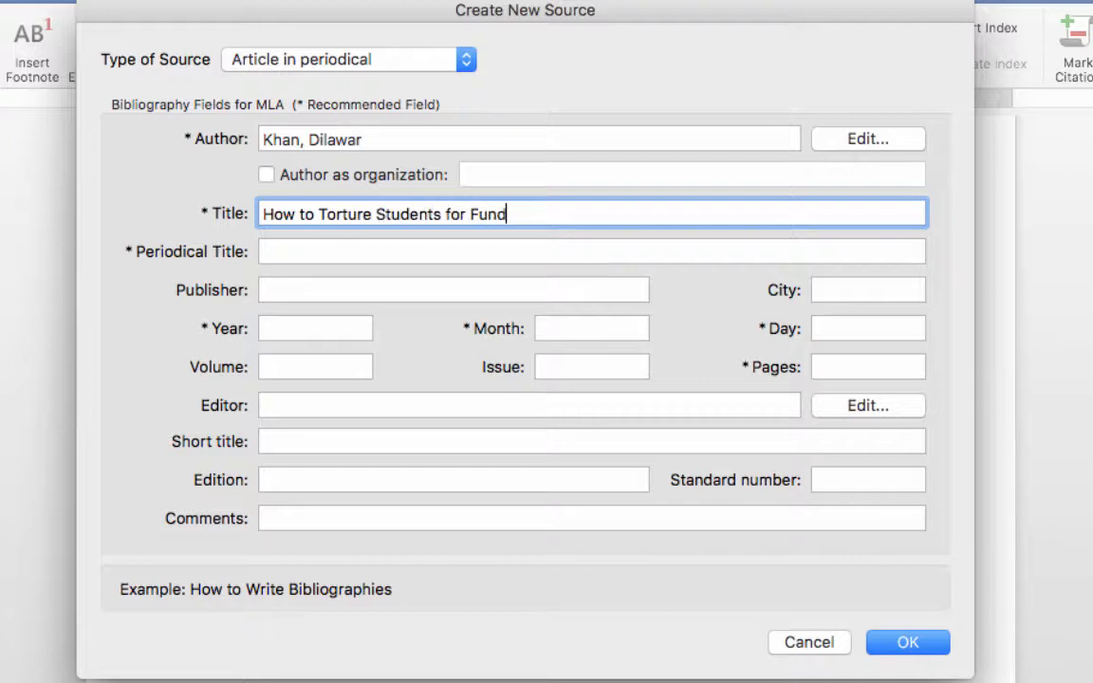
{"action": "key", "text": "BackSpace"}
{"action": "type", "text": "and Profit"}
{"action": "left_click", "coordinate": [518, 247]}
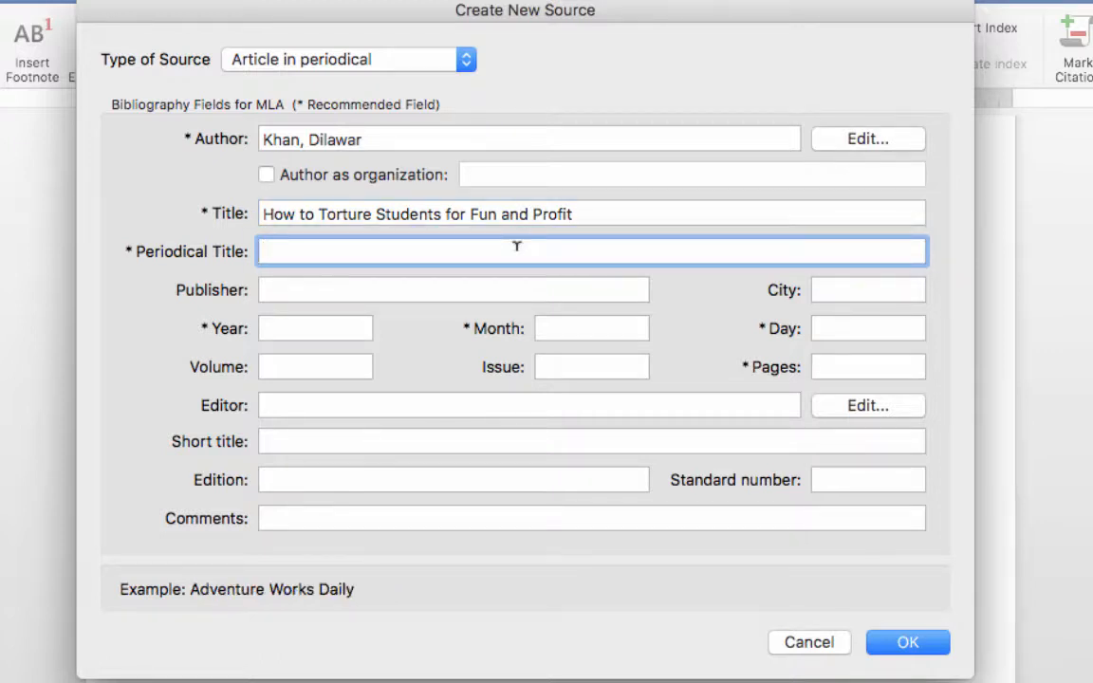
{"action": "type", "text": "Education Today"}
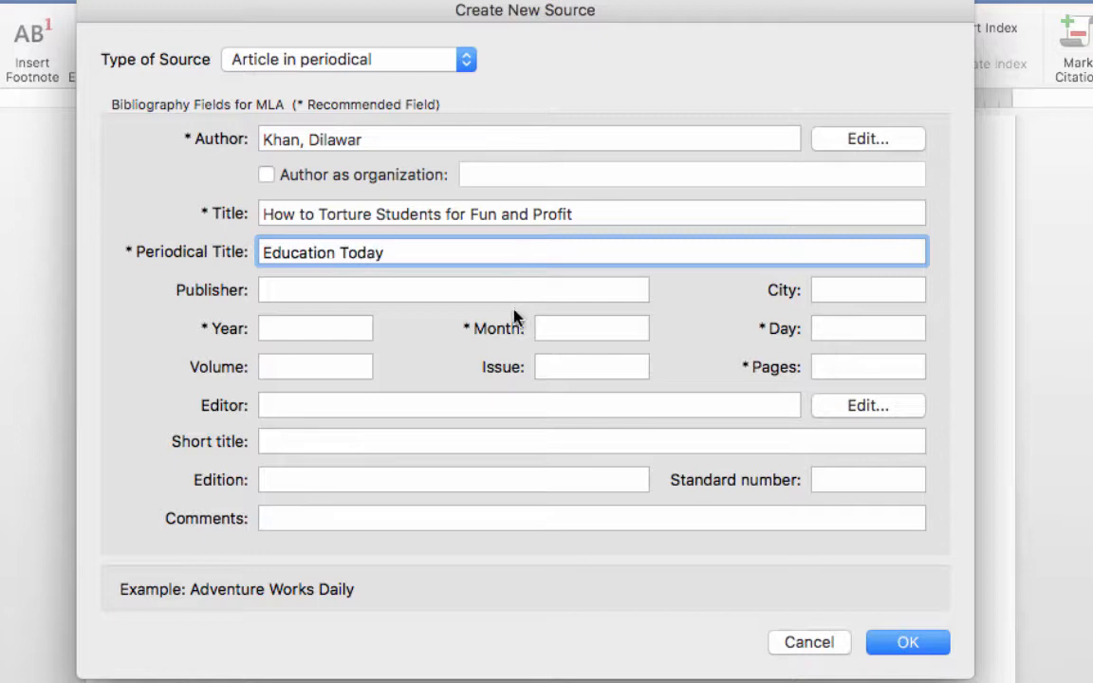
Set the article's publication date to year 2016, month 8, day 1
{"action": "left_click", "coordinate": [343, 325]}
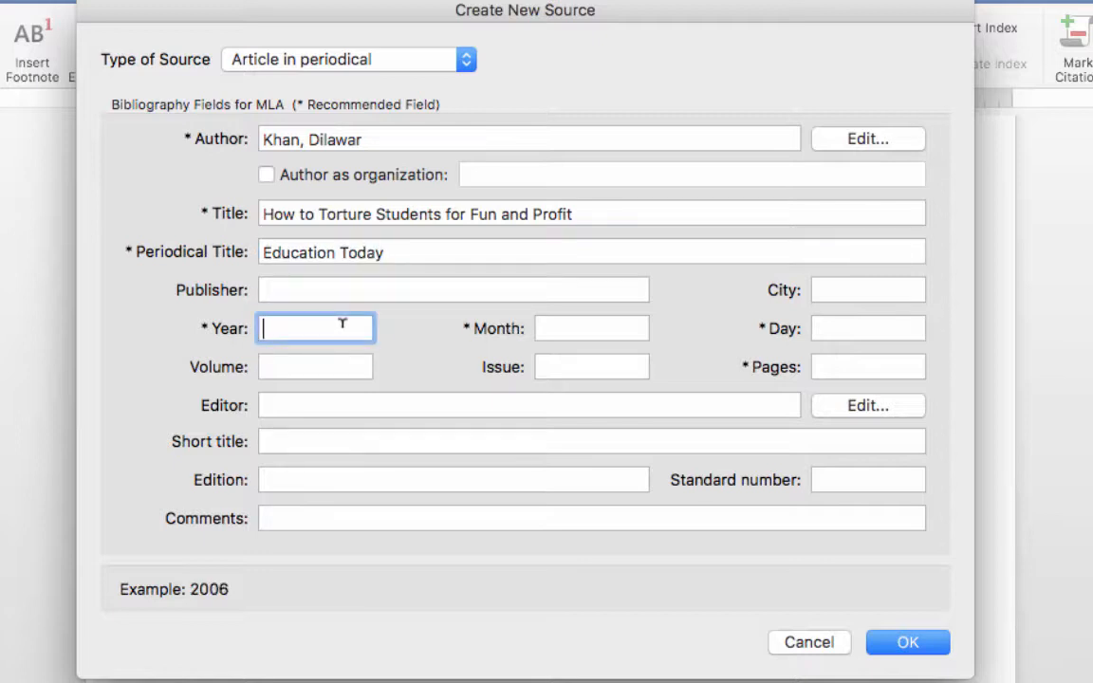
{"action": "type", "text": "2016"}
{"action": "key", "text": "Tab"}
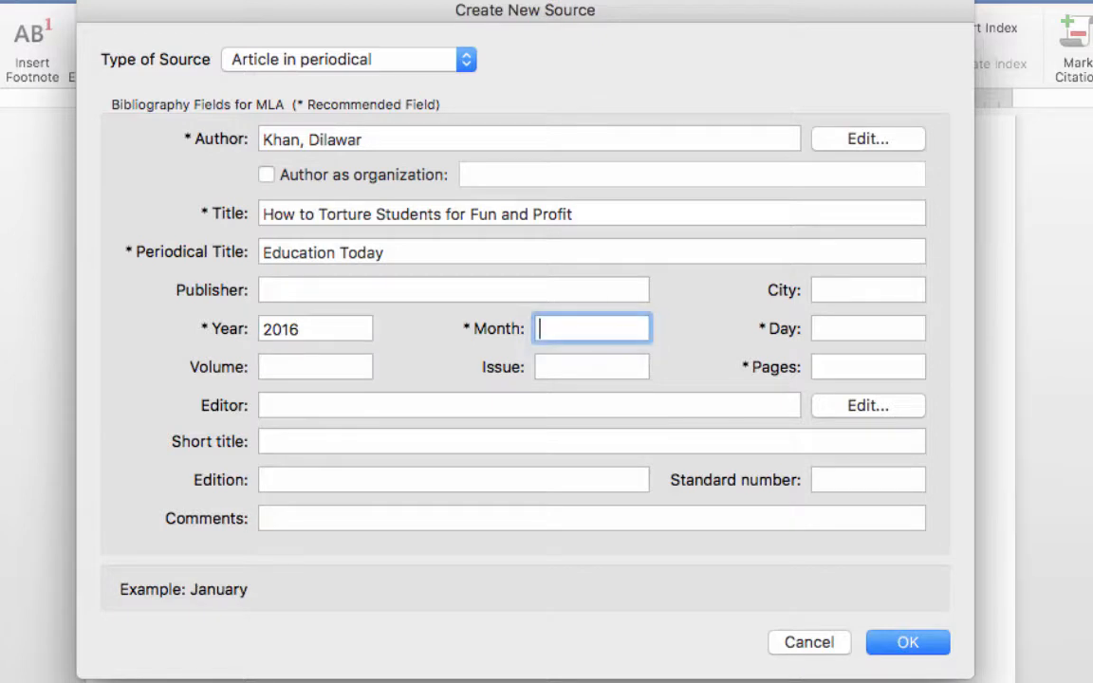
{"action": "type", "text": "8"}
{"action": "key", "text": "Tab"}
{"action": "type", "text": "1"}
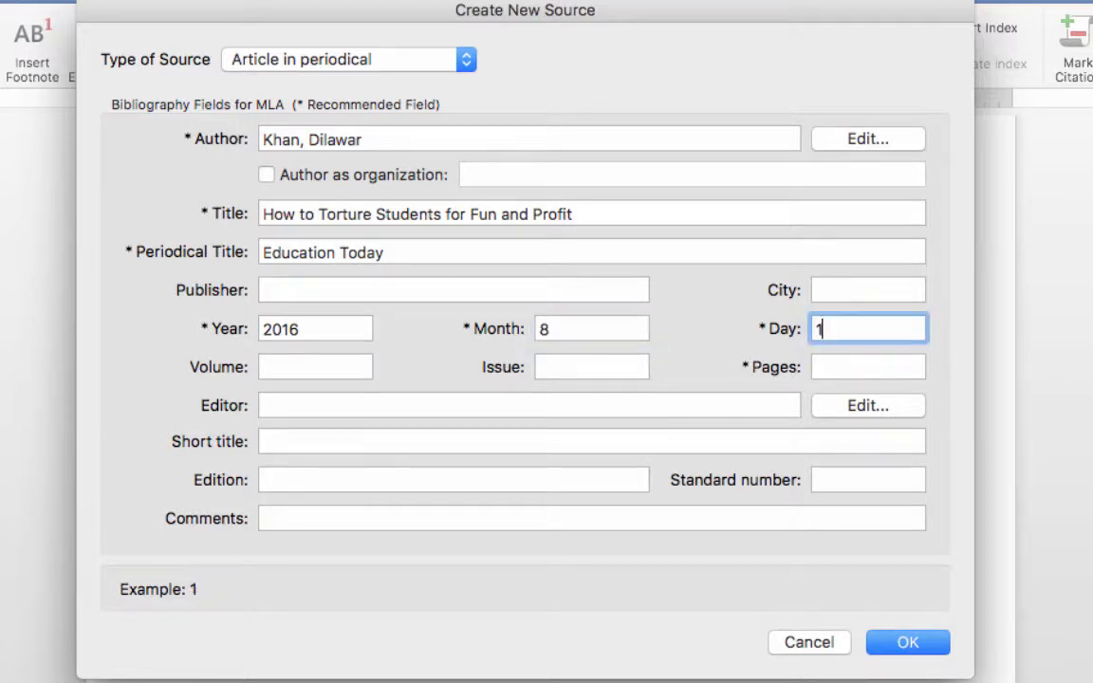
{"action": "key", "text": "Tab"}
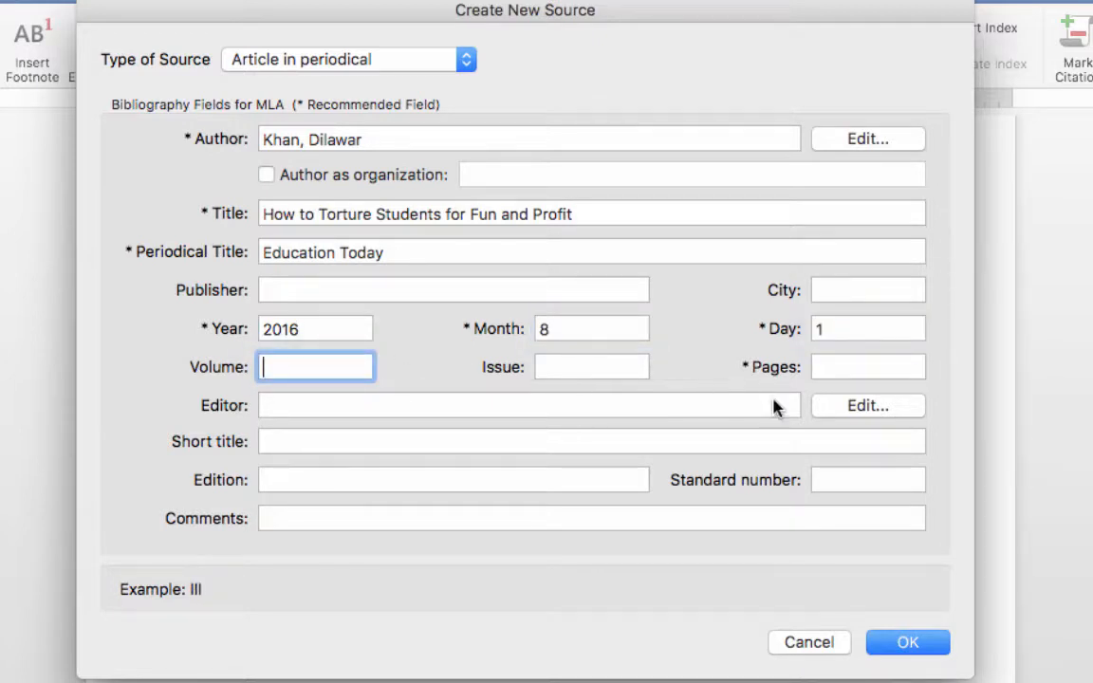
Set the article's pages to 45-60 and insert the citation
{"action": "left_click", "coordinate": [833, 367]}
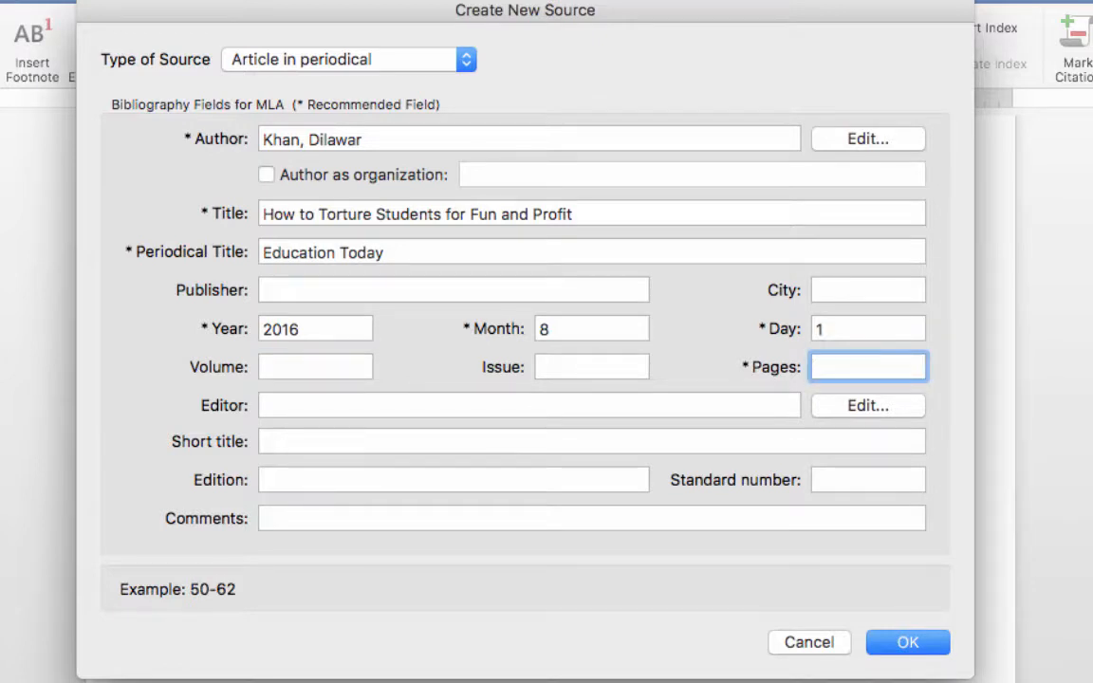
{"action": "type", "text": "45-60"}
{"action": "key", "text": "Tab"}
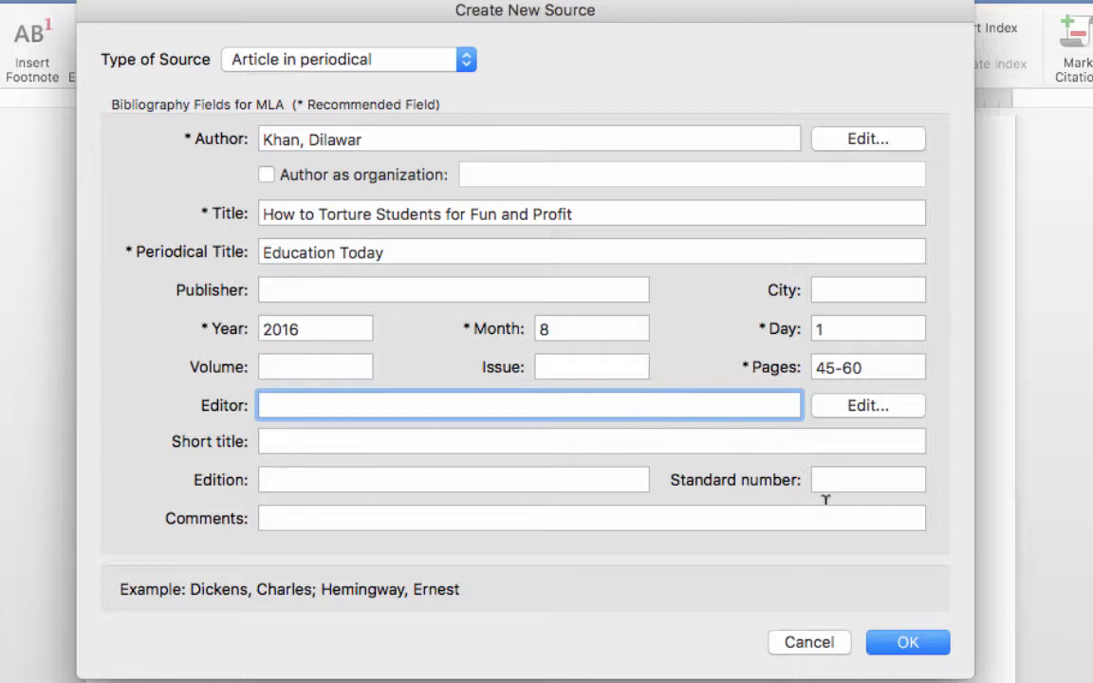
{"action": "left_click", "coordinate": [902, 645]}
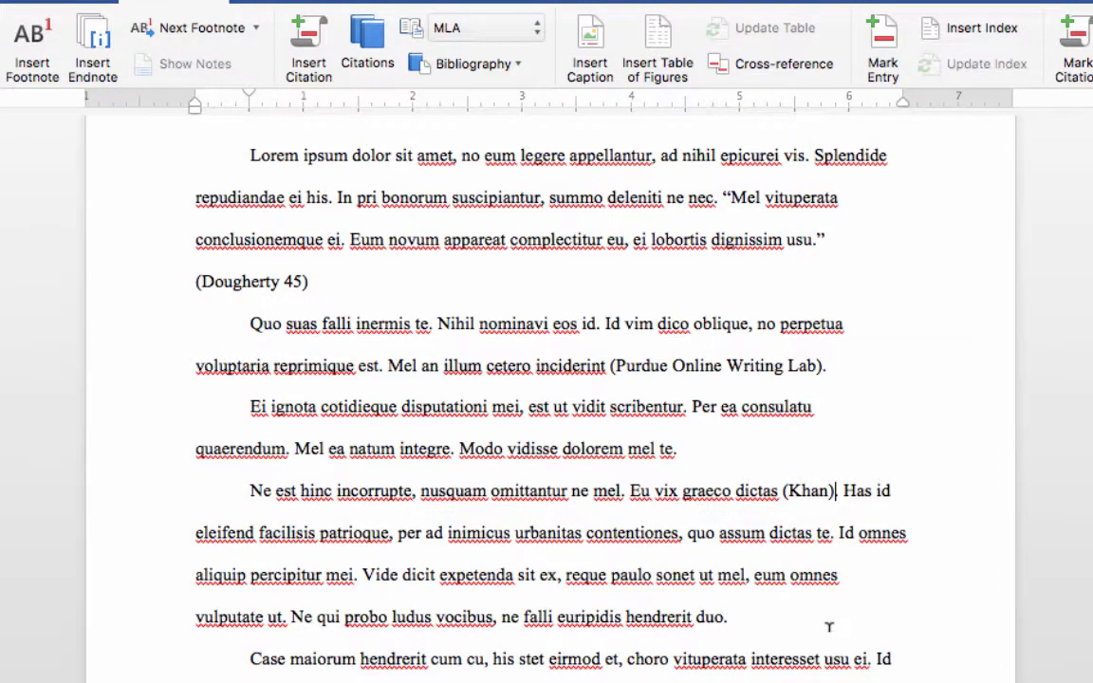
Insert the built-in Works Cited list below the last paragraph of the document
{"action": "scroll", "coordinate": [829, 627], "scroll_direction": "down", "scroll_amount": 3}
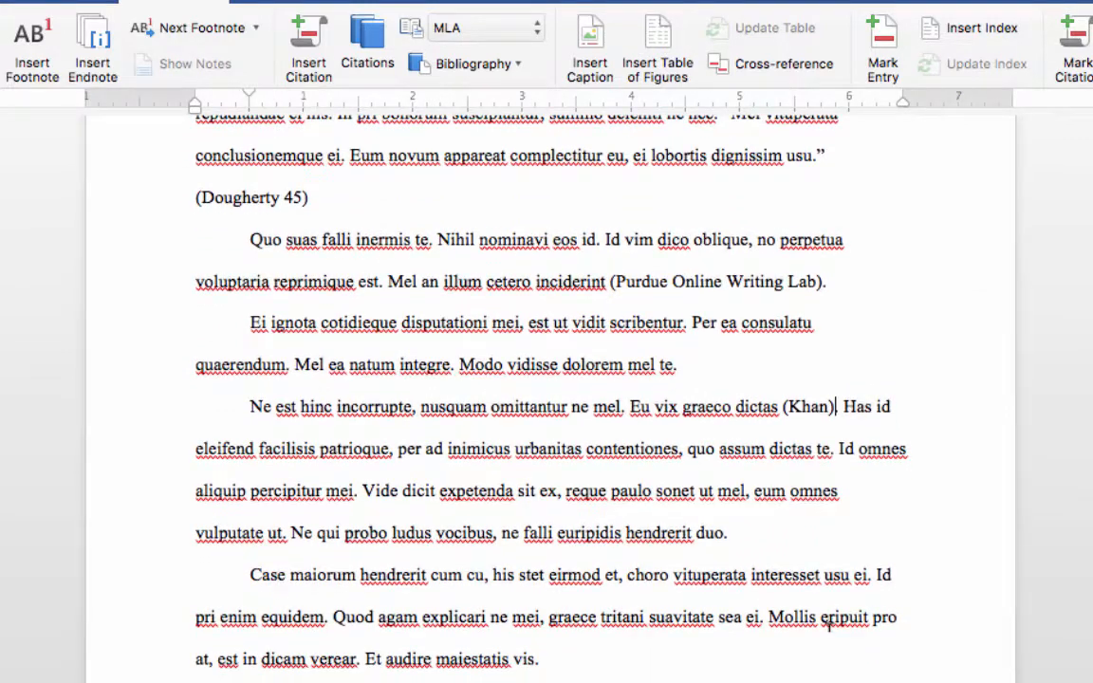
{"action": "scroll", "coordinate": [829, 626], "scroll_direction": "down", "scroll_amount": 1}
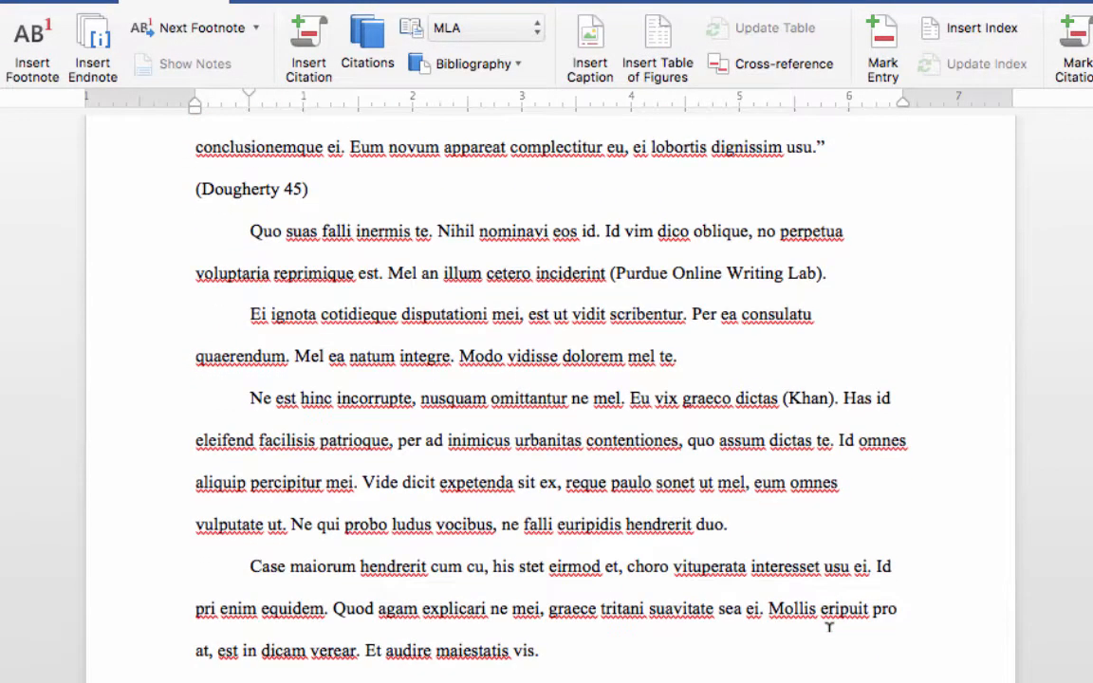
{"action": "type", "text": "."}
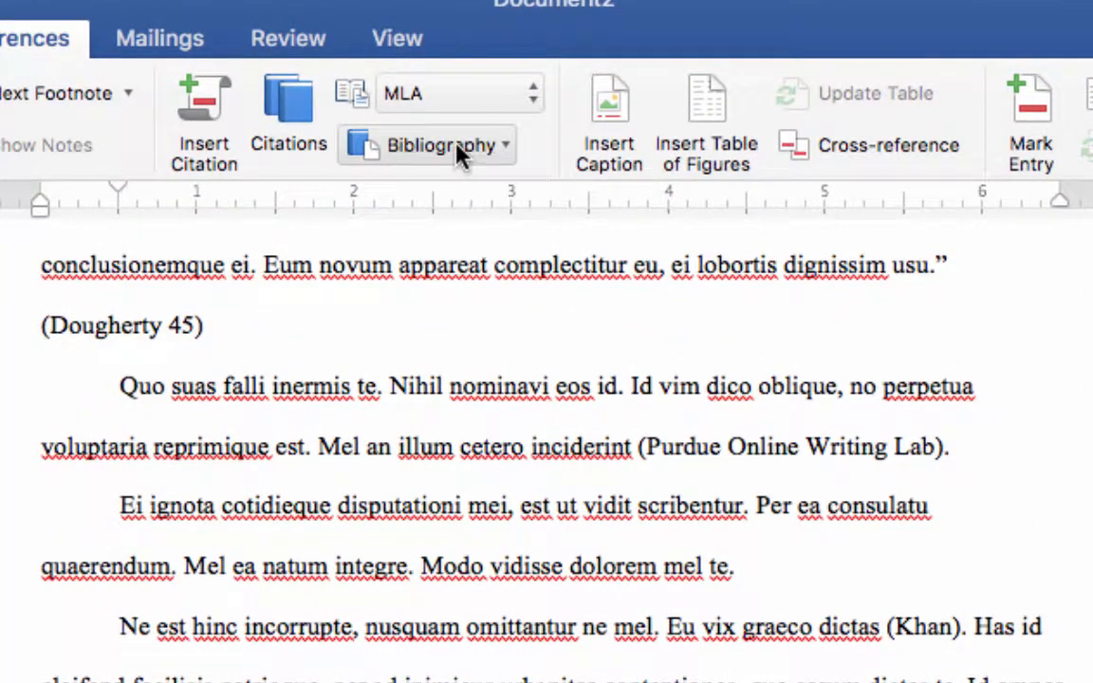
{"action": "left_click", "coordinate": [502, 152]}
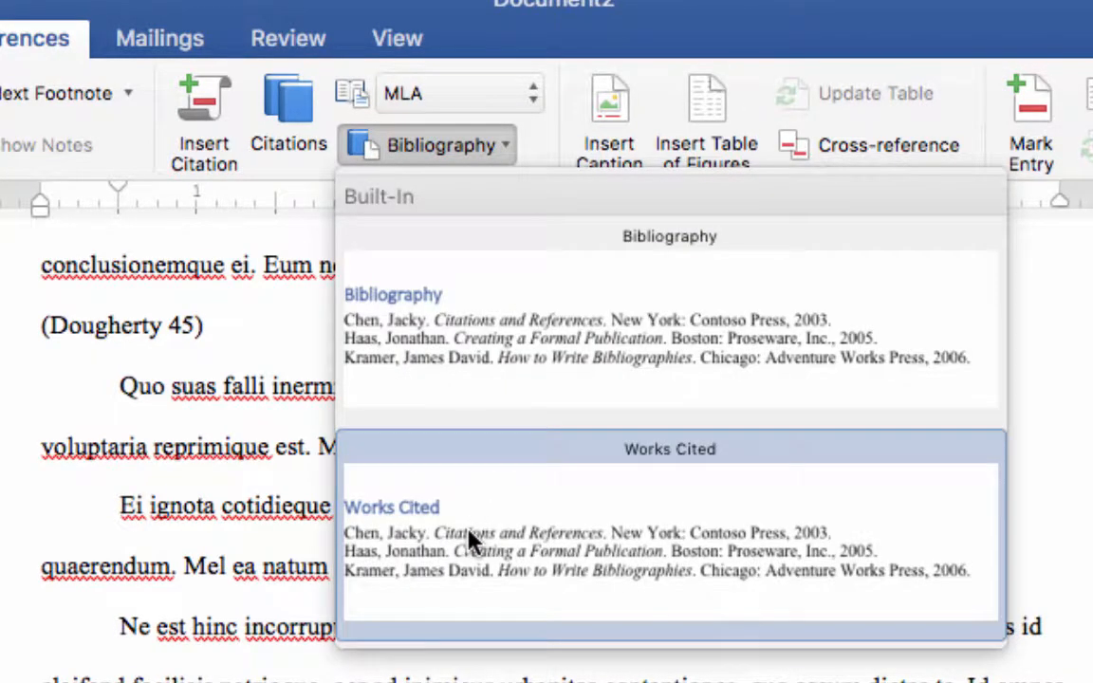
{"action": "left_click", "coordinate": [472, 539]}
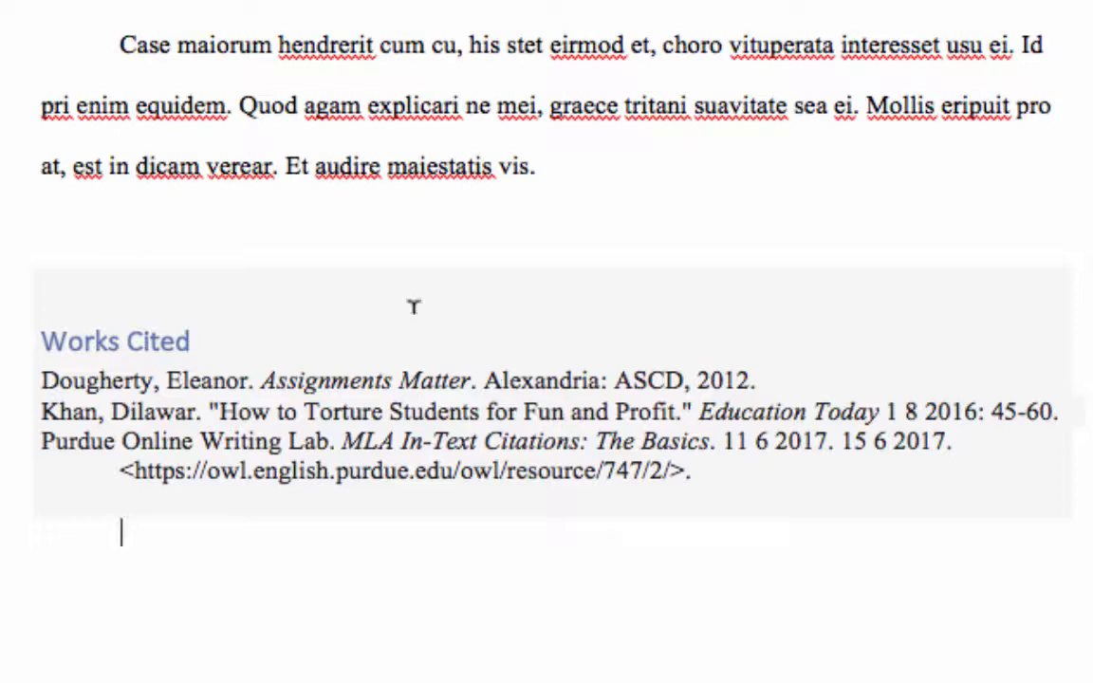
Insert a page break directly before the Works Cited heading so the list starts on a new page
{"action": "left_click", "coordinate": [43, 318]}
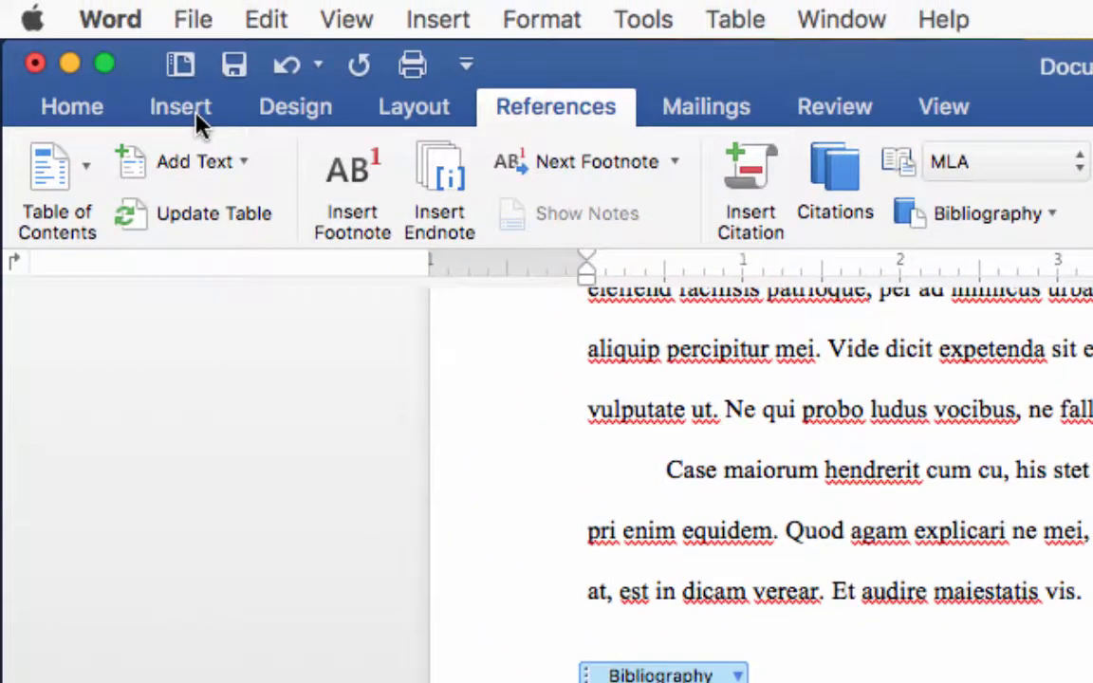
{"action": "left_click", "coordinate": [194, 111]}
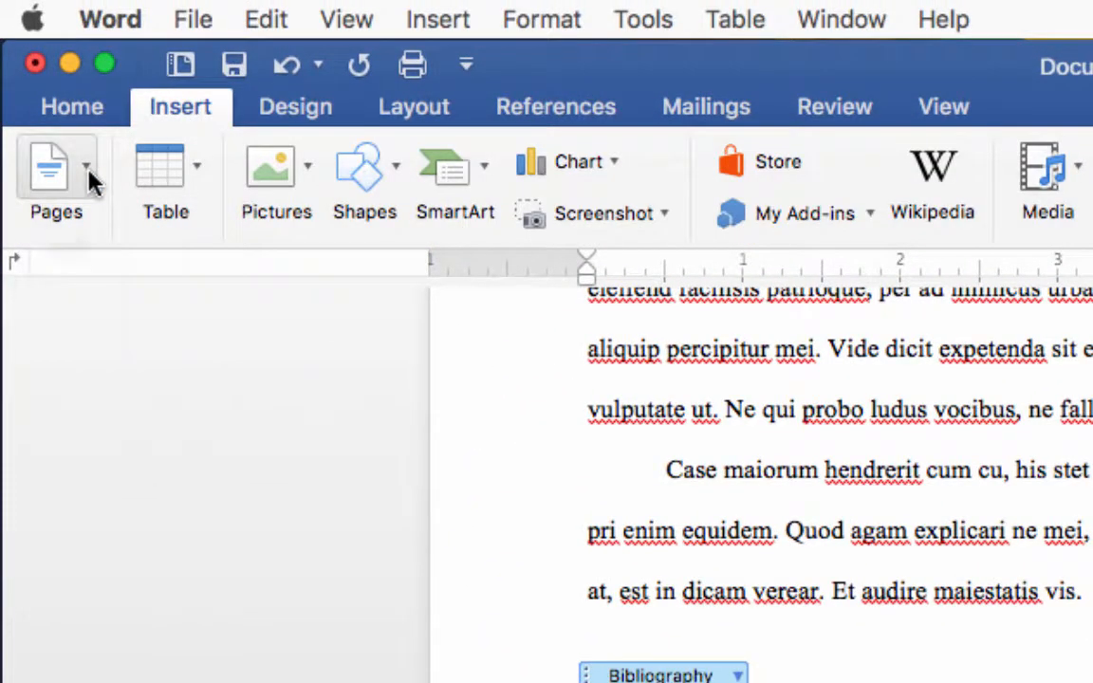
{"action": "left_click", "coordinate": [89, 171]}
{"action": "left_click", "coordinate": [209, 292]}
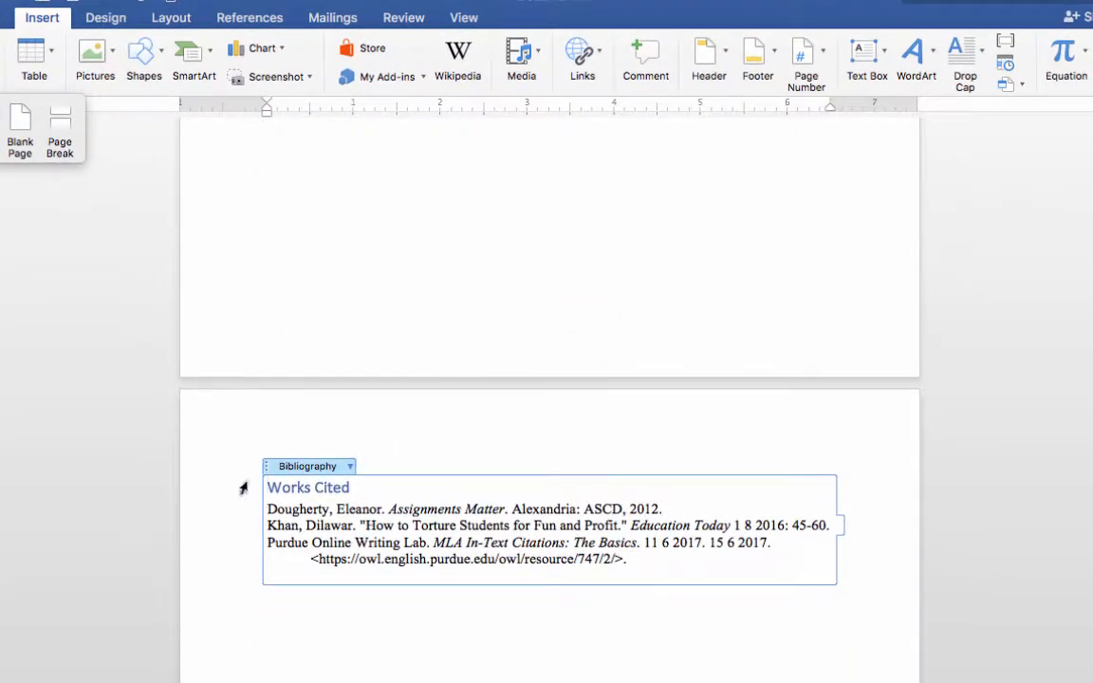
Set the Works Cited heading's font to Times New Roman at size 12
{"action": "left_click", "coordinate": [234, 493]}
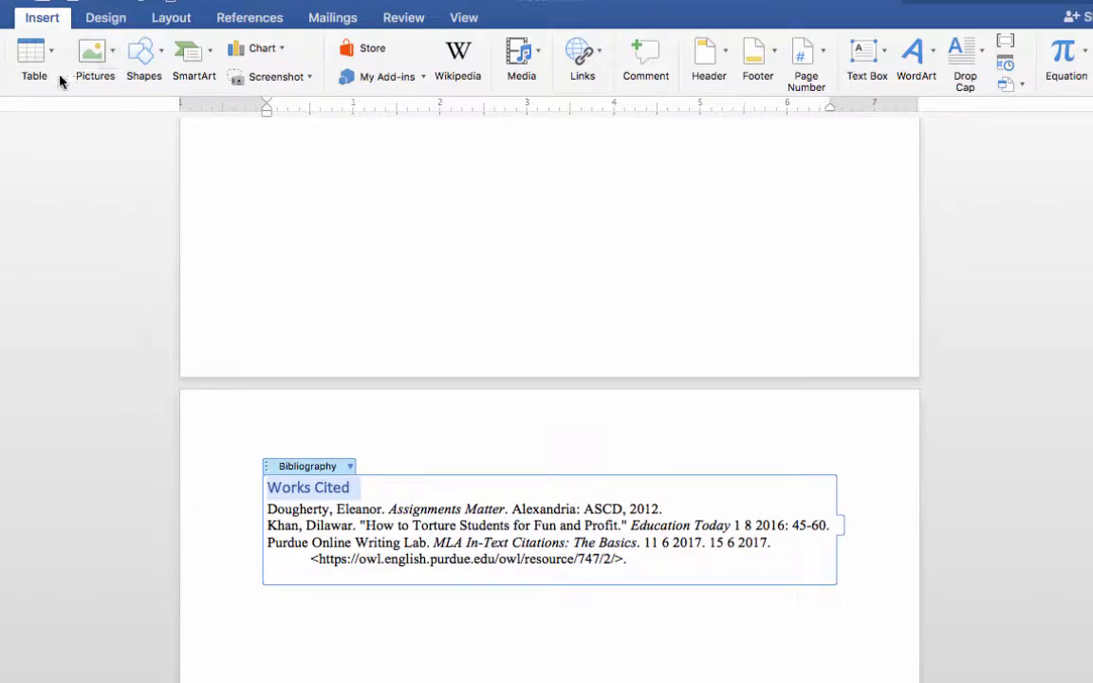
{"action": "left_click", "coordinate": [4, 17]}
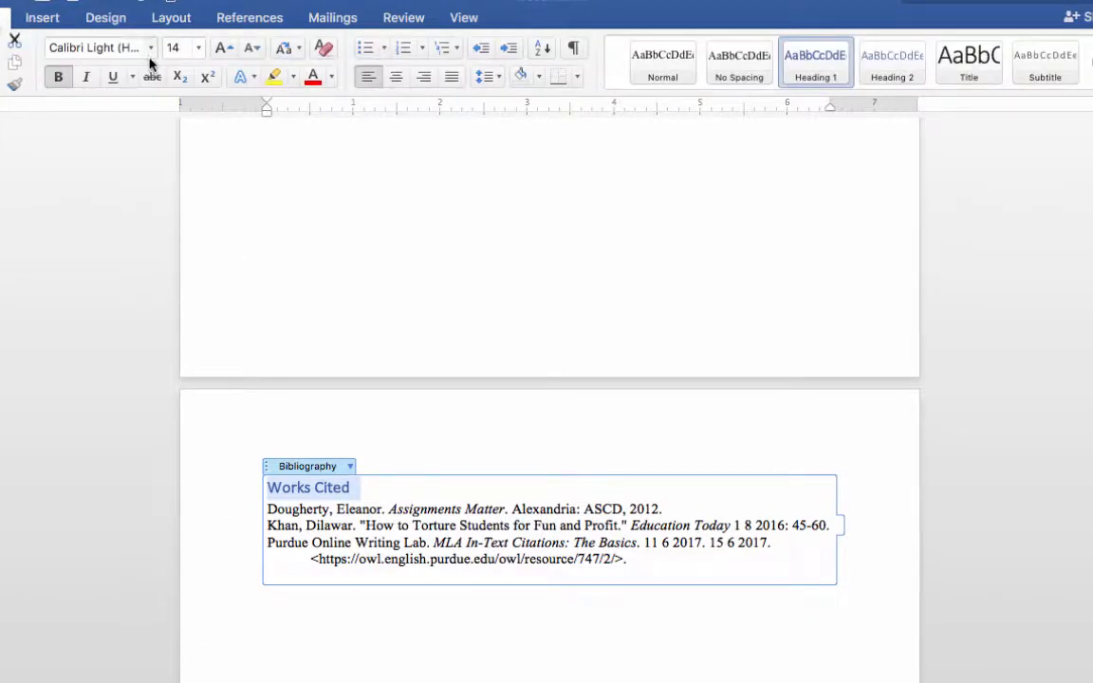
{"action": "left_click", "coordinate": [150, 51]}
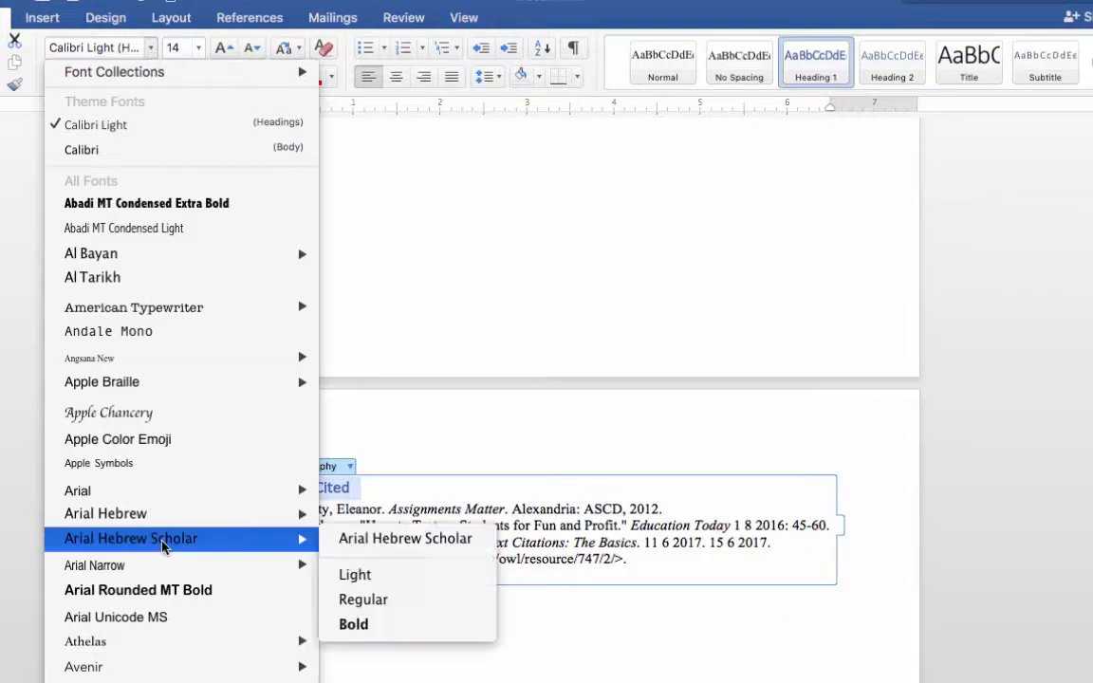
{"action": "scroll", "coordinate": [163, 547], "scroll_direction": "down", "scroll_amount": 20}
{"action": "scroll", "coordinate": [164, 547], "scroll_direction": "down", "scroll_amount": 15}
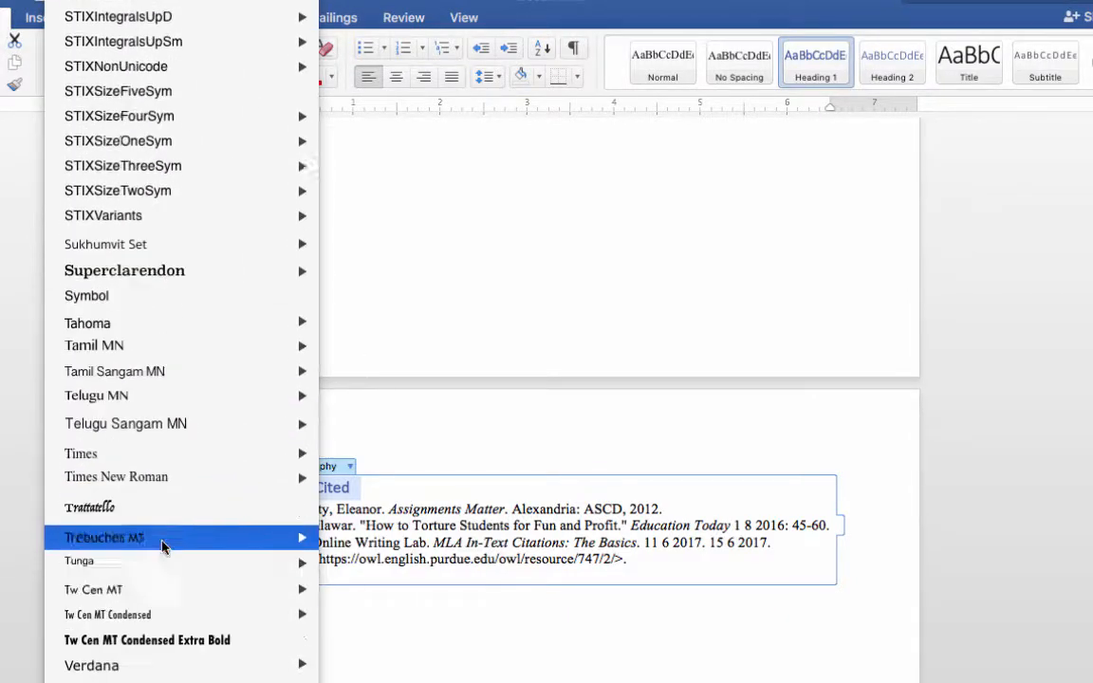
{"action": "scroll", "coordinate": [163, 547], "scroll_direction": "up", "scroll_amount": 5}
{"action": "mouse_move", "coordinate": [162, 407]}
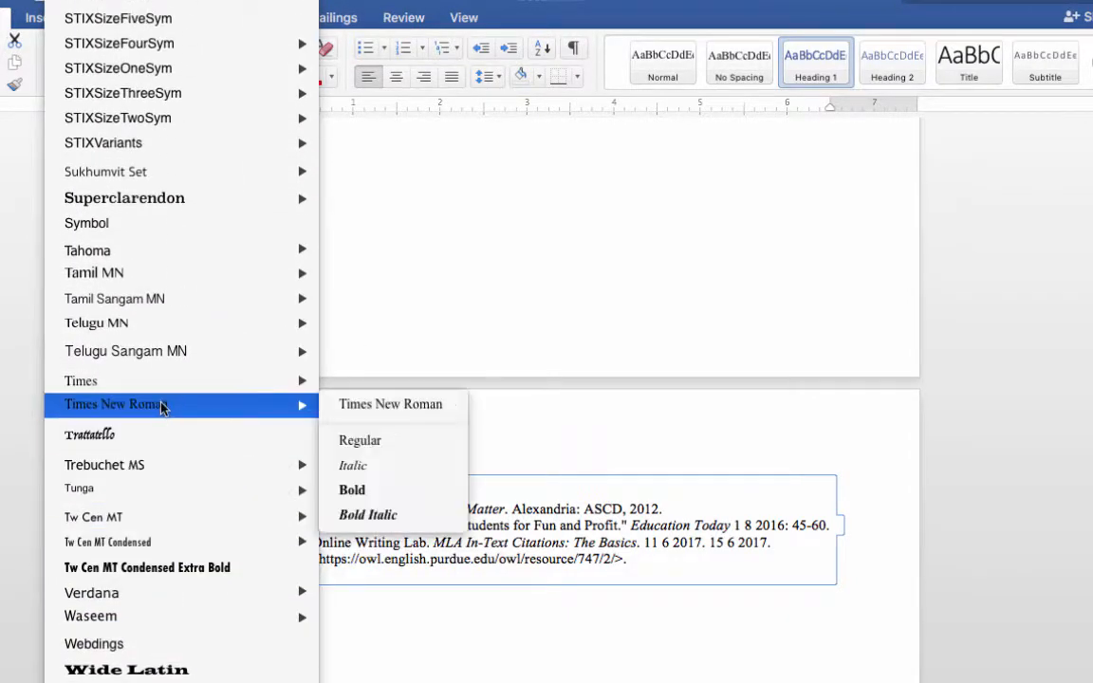
{"action": "left_click", "coordinate": [372, 406]}
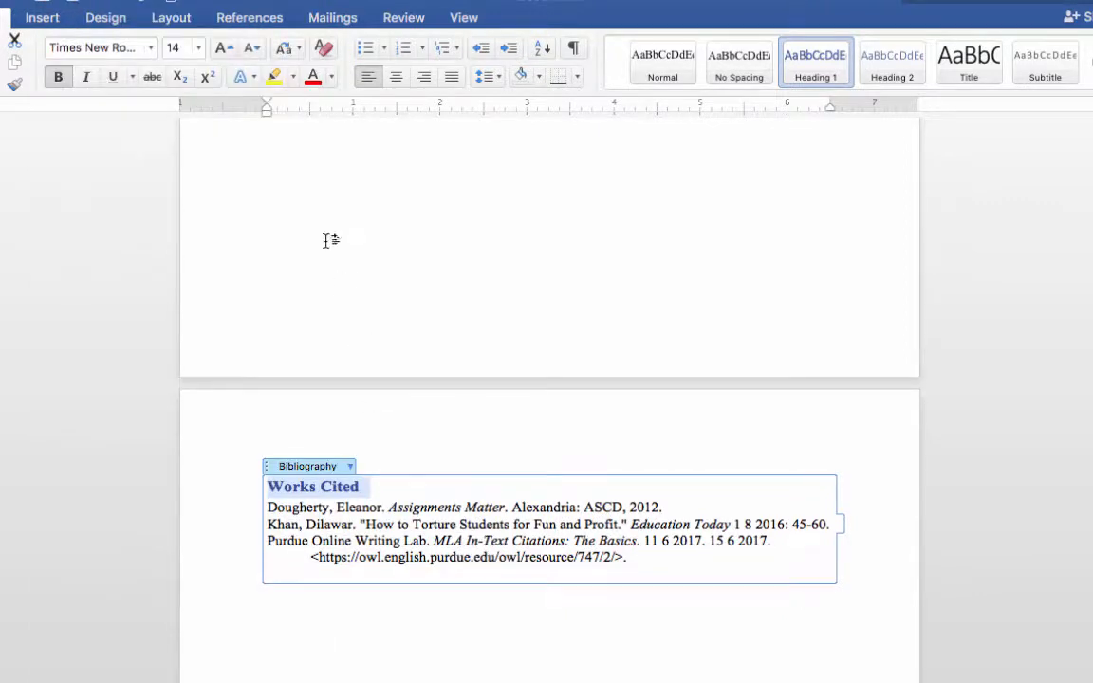
{"action": "left_click", "coordinate": [199, 49]}
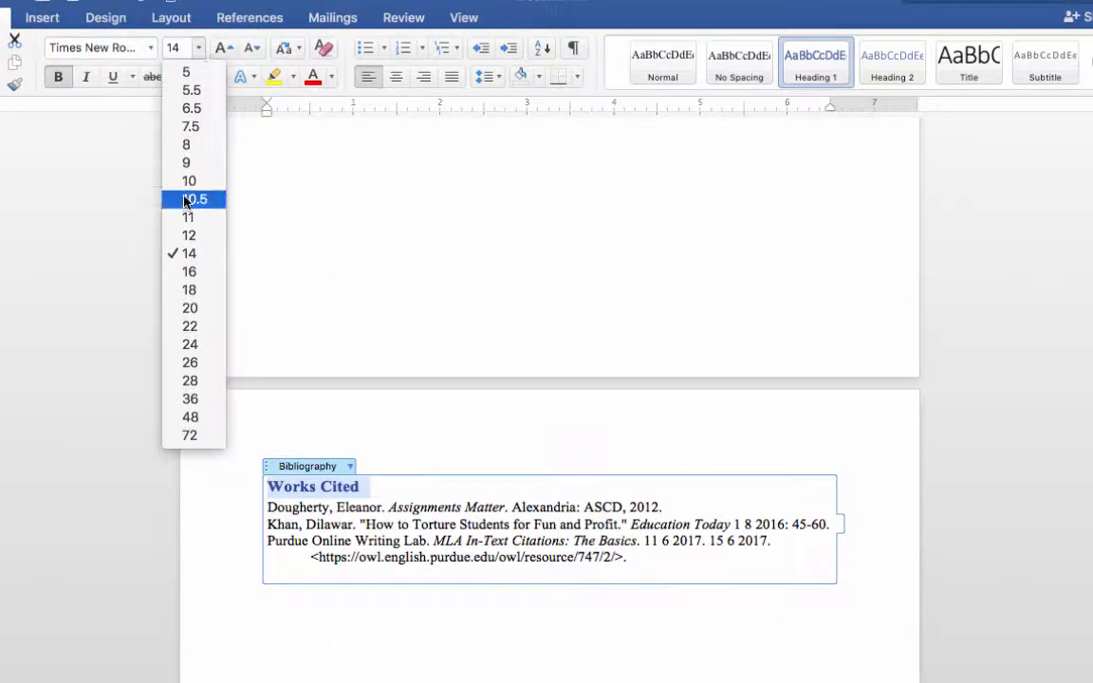
{"action": "left_click", "coordinate": [189, 236]}
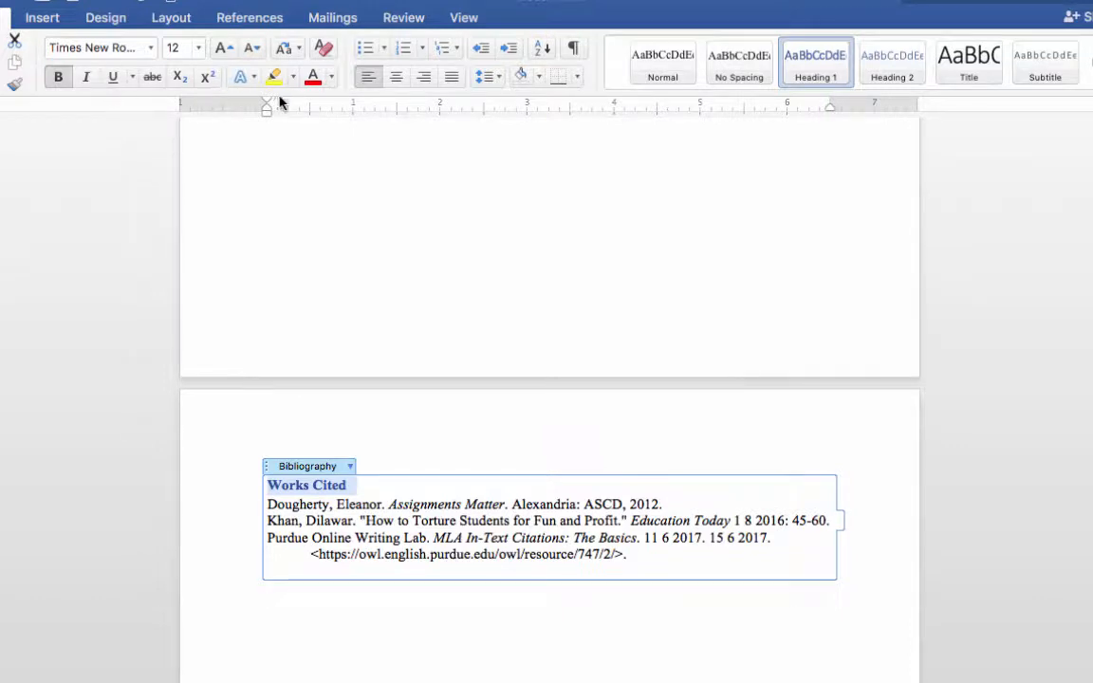
Format the Works Cited heading as black, non-bold, centred text
{"action": "left_click", "coordinate": [331, 82]}
{"action": "left_click", "coordinate": [336, 166]}
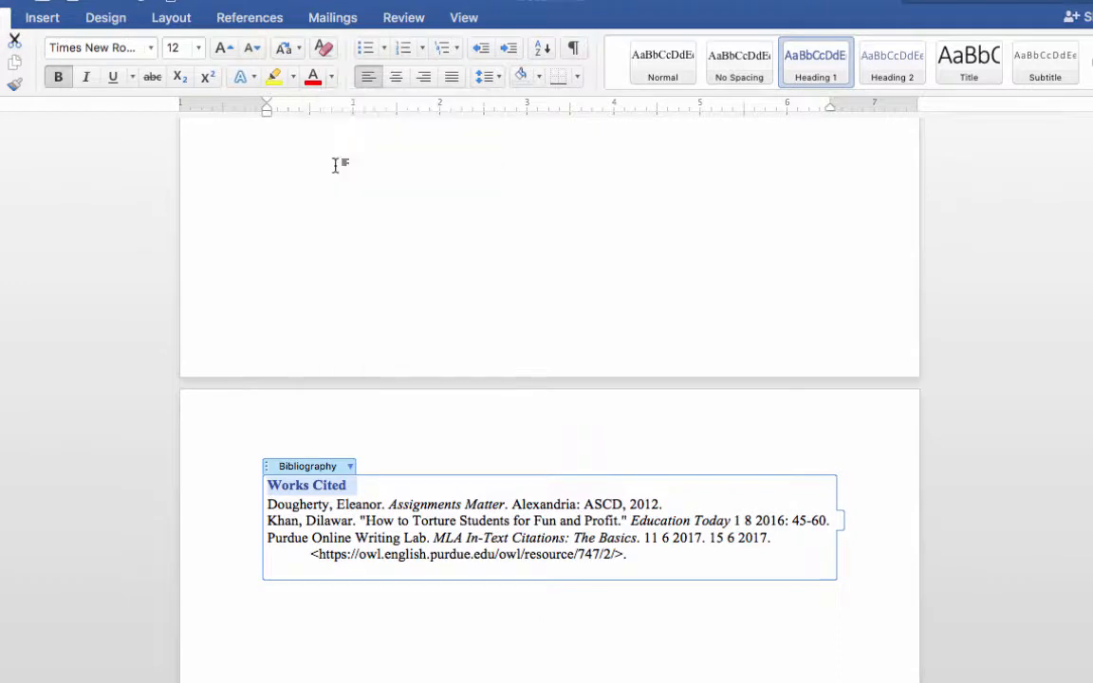
{"action": "left_click", "coordinate": [54, 83]}
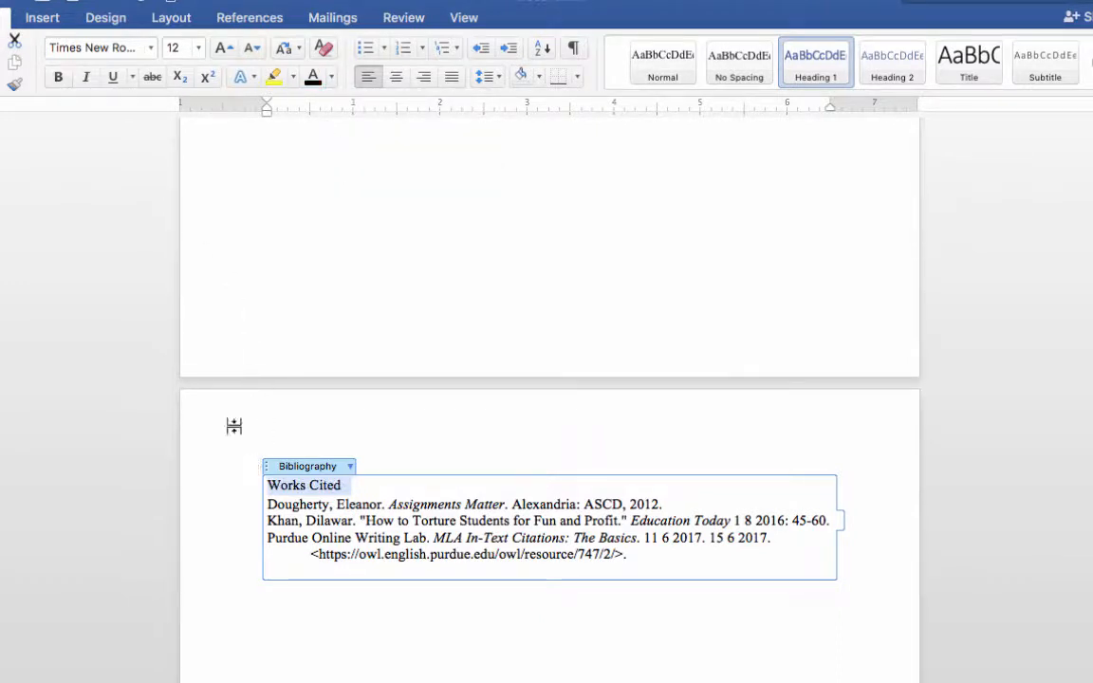
{"action": "left_click", "coordinate": [397, 78]}
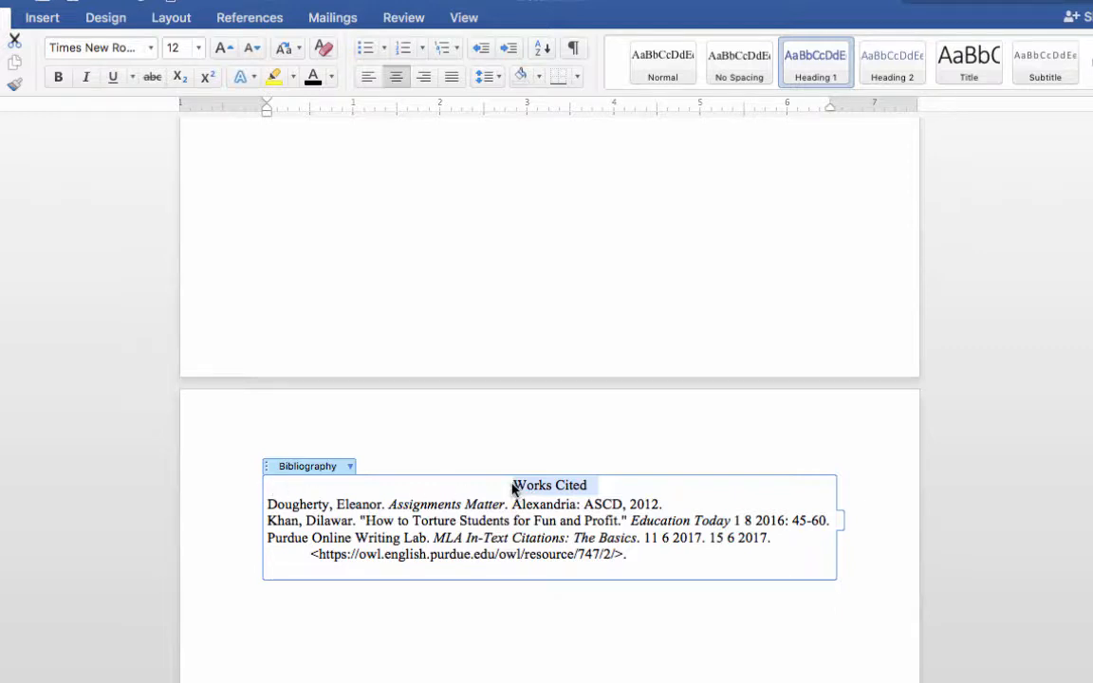
Set the line spacing of the Works Cited heading and all its entries to 2.0
{"action": "left_click", "coordinate": [637, 556], "text": "shift"}
{"action": "left_click_drag", "start_coordinate": [626, 514], "coordinate": [507, 473]}
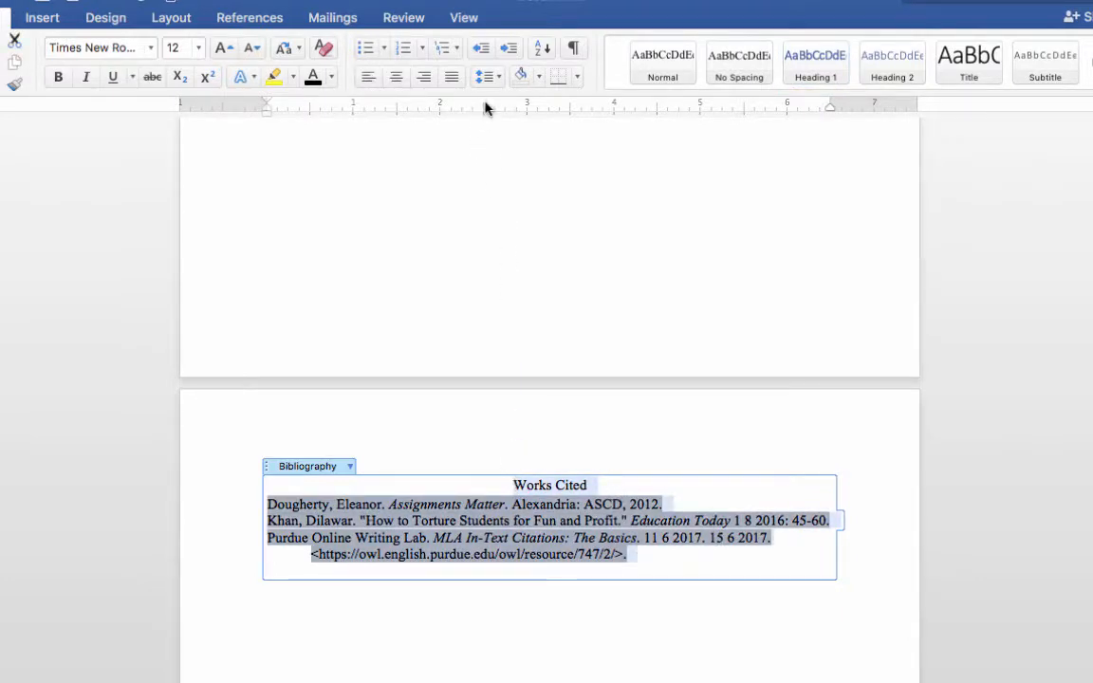
{"action": "left_click", "coordinate": [500, 77]}
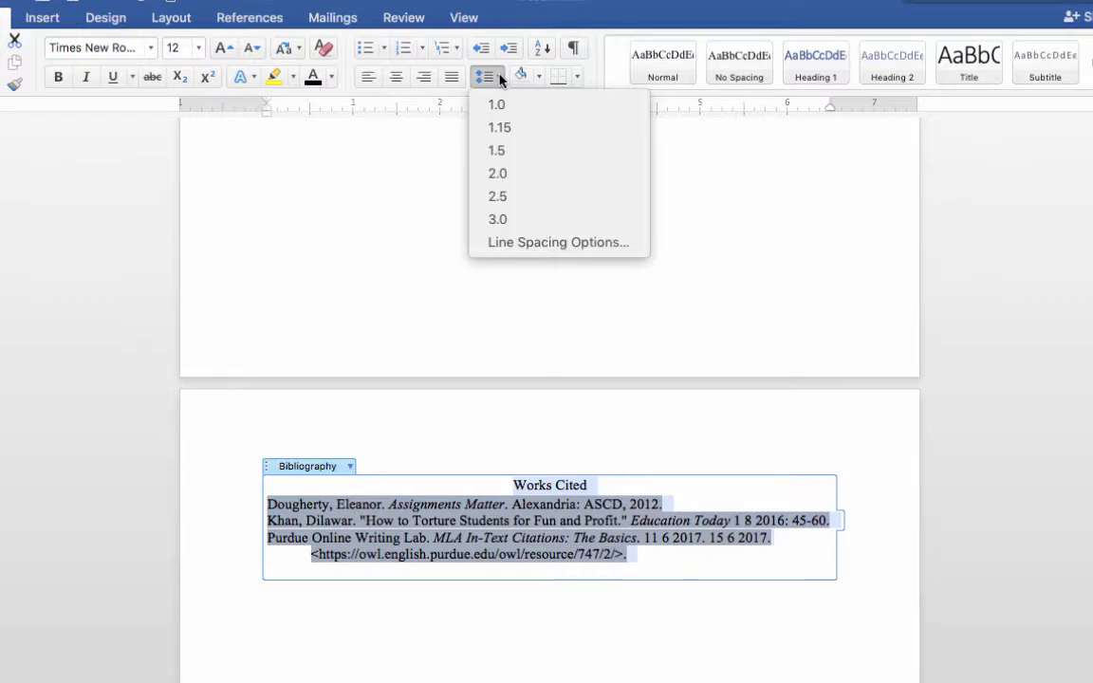
{"action": "left_click", "coordinate": [505, 171]}
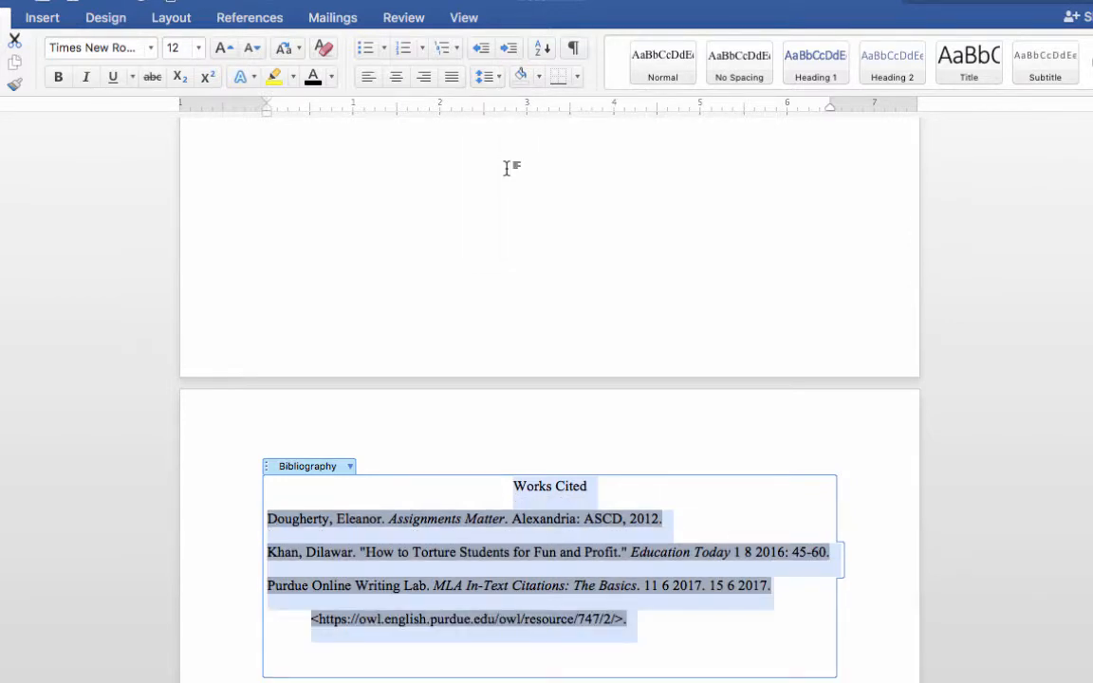
{"action": "left_click", "coordinate": [865, 489]}
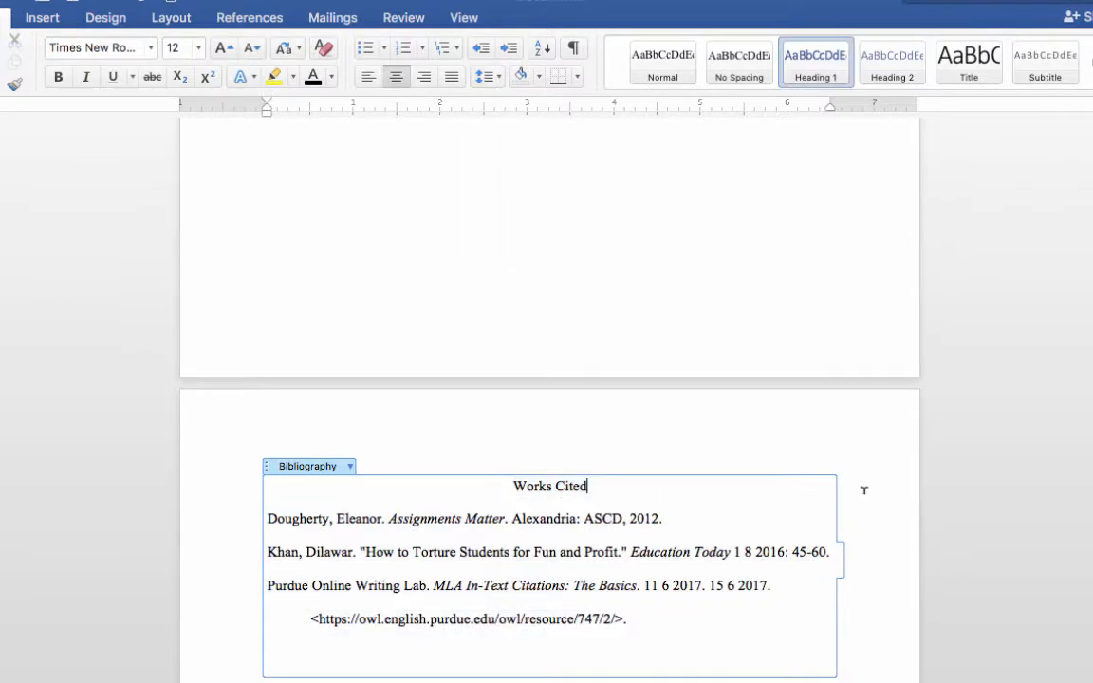